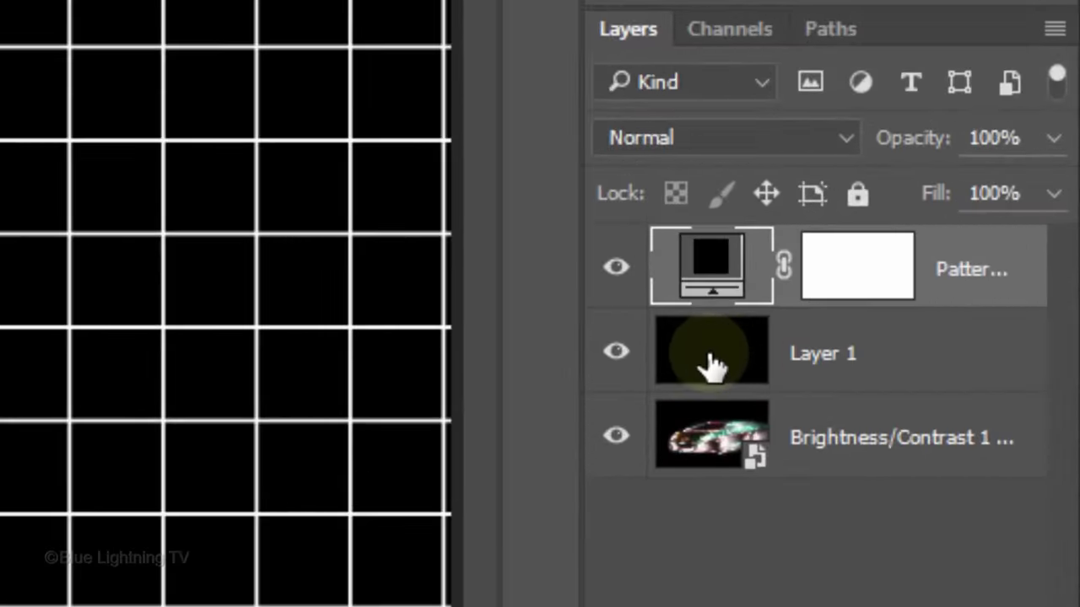
Merge Layer 1 with the pattern layer and fill Layer 1 with solid black.
shift+click(712, 365)
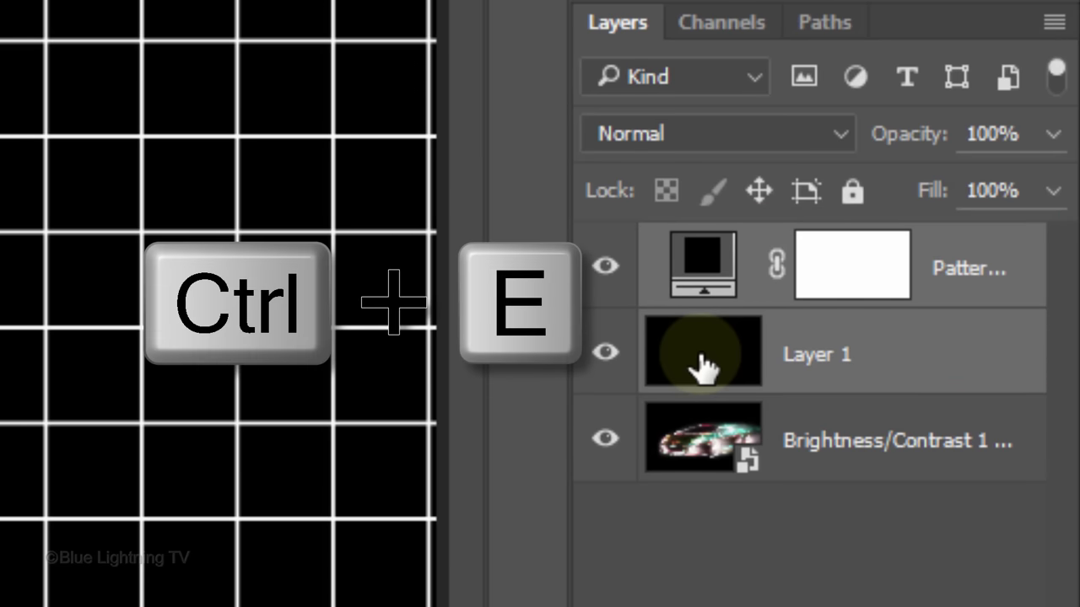
key(ctrl+e)
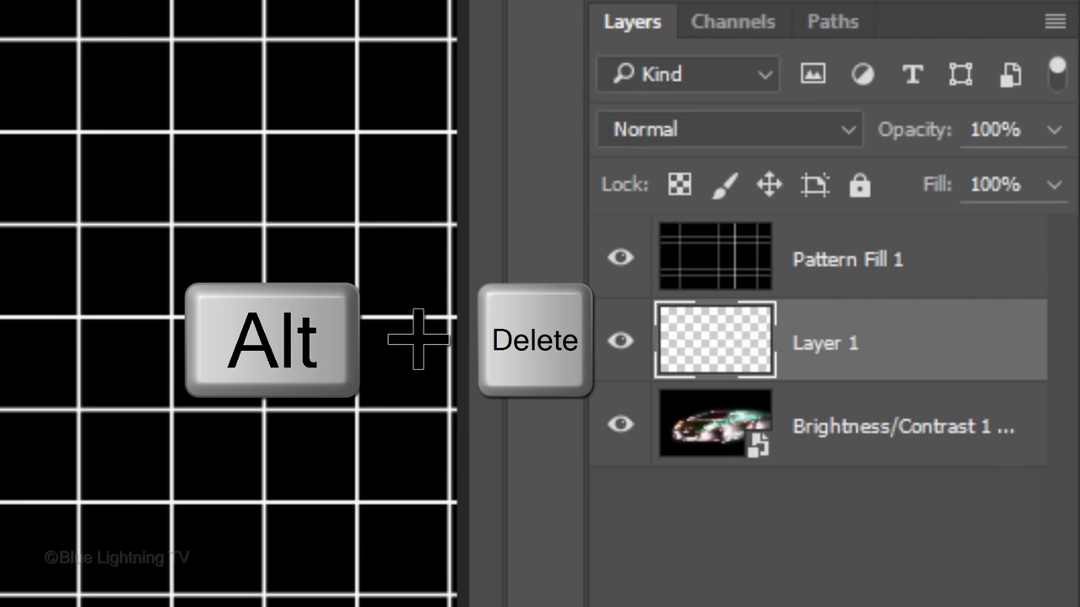
key(alt+Delete)
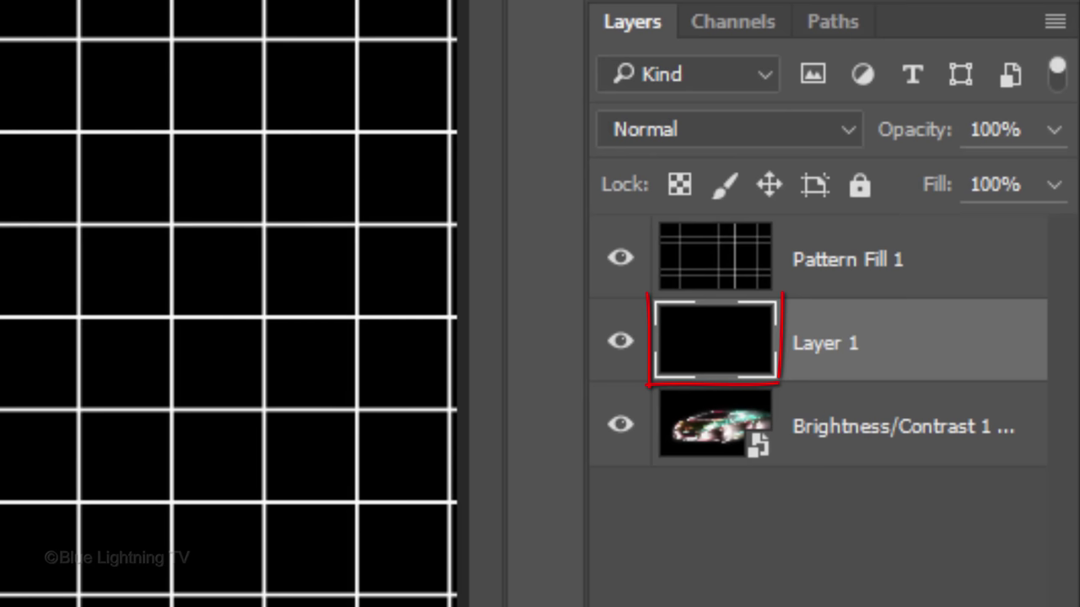
Rotate the Pattern Fill 1 grid by 45 degrees and adjust its width scale to cover the canvas.
click(722, 269)
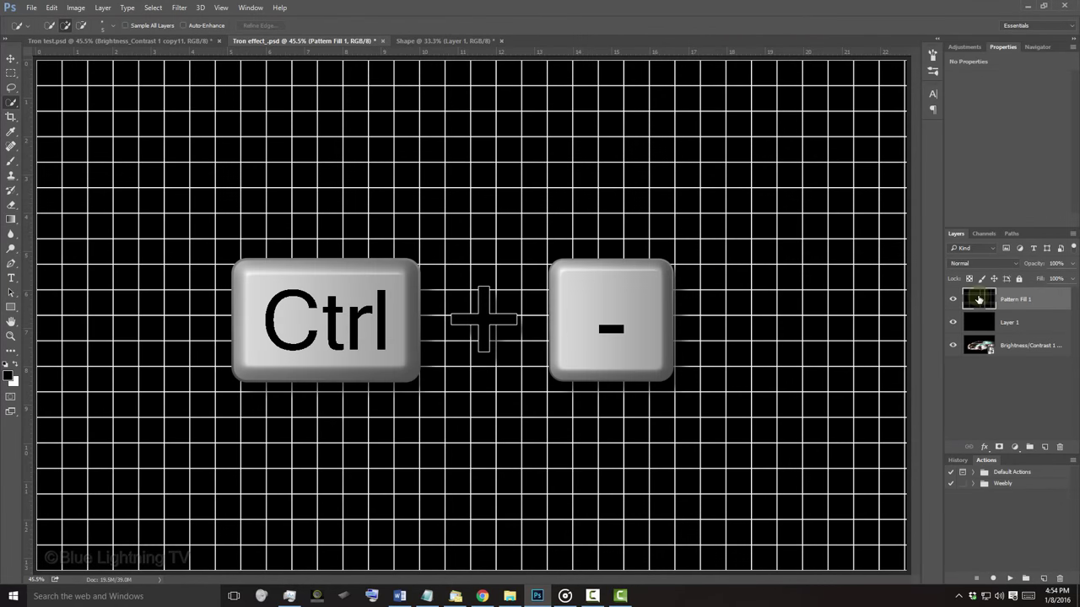
key(ctrl+minus)
key(ctrl+minus)
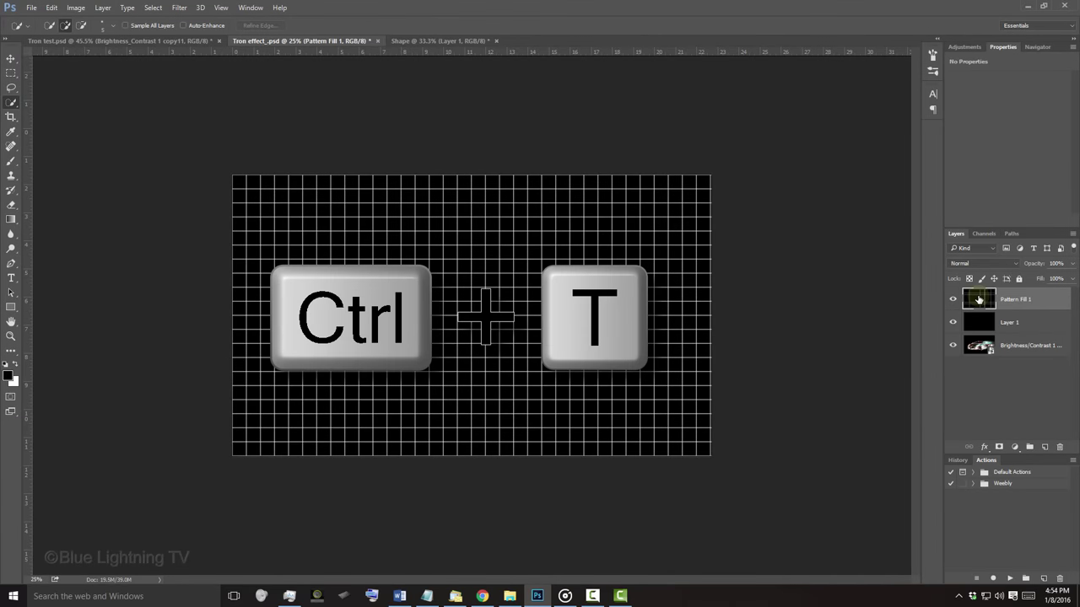
key(ctrl+t)
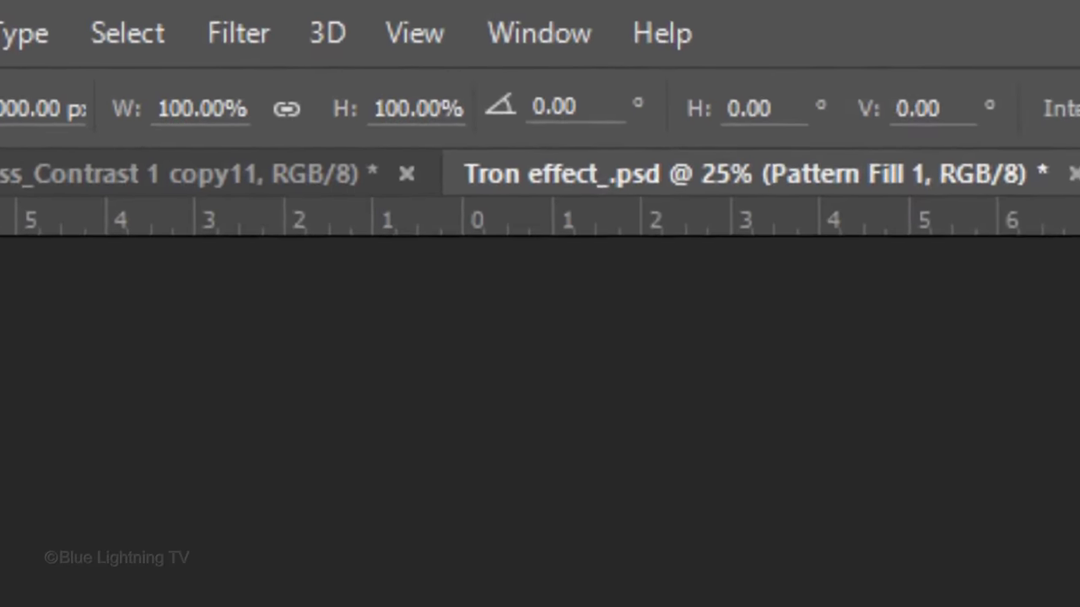
double_click(715, 139)
text(45)
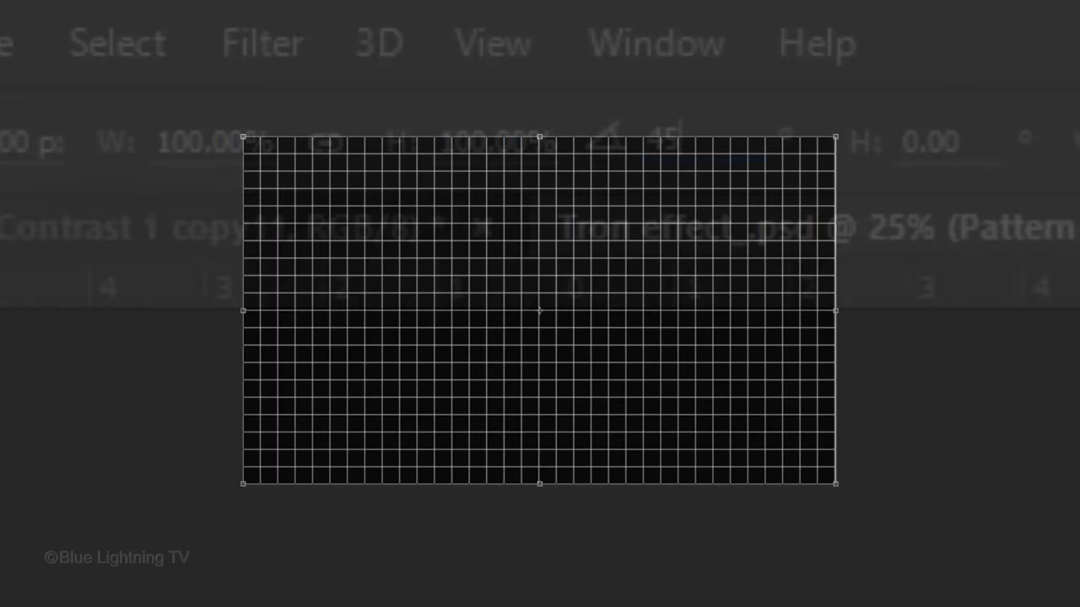
key(Return)
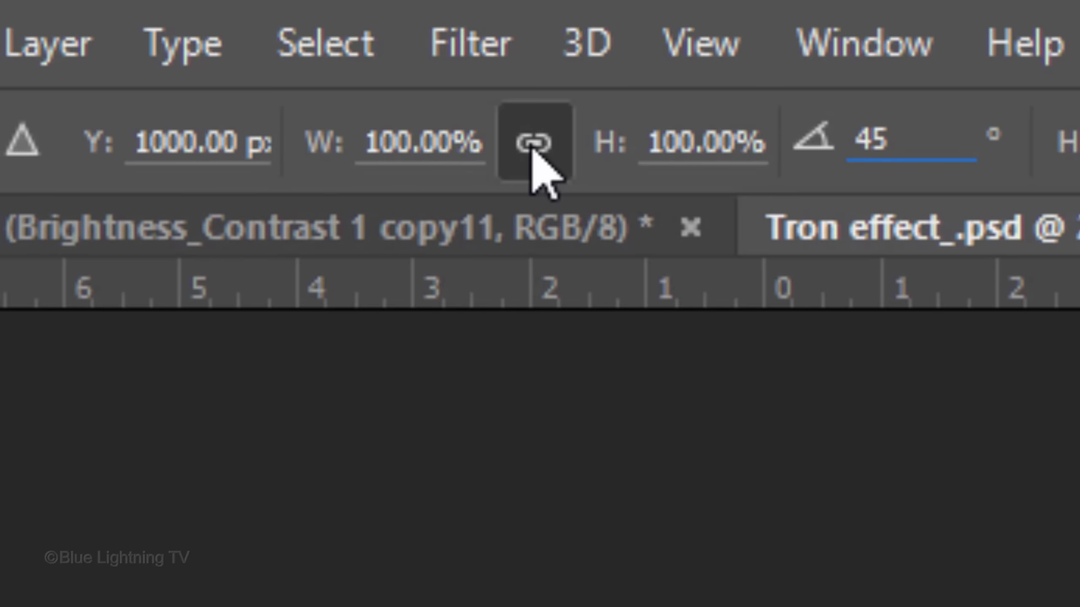
click(469, 142)
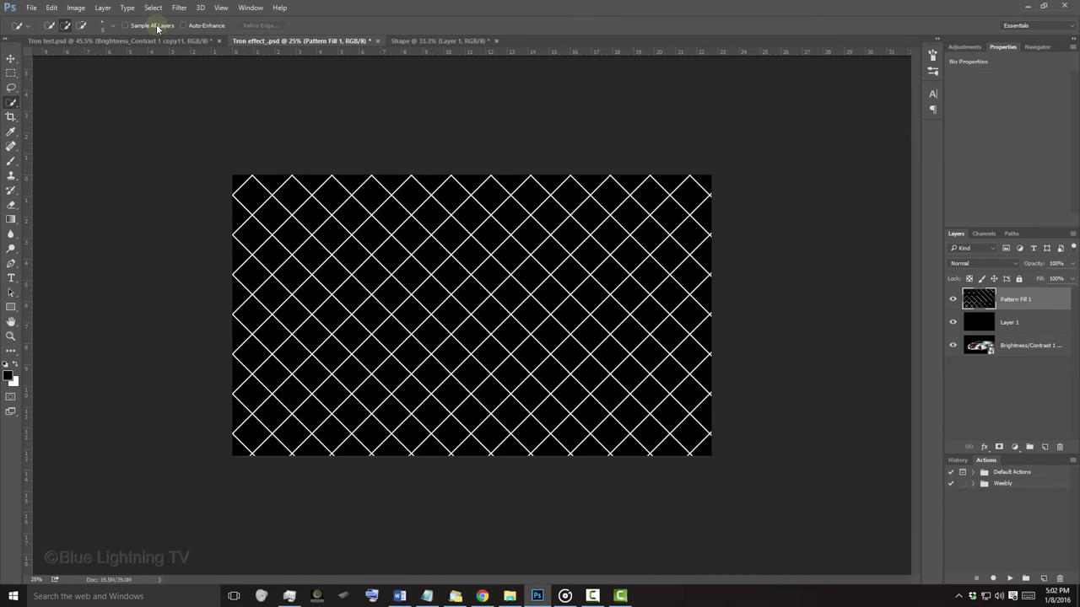
Select all, crop the image to the canvas bounds with Image > Crop, and deselect.
key(ctrl+a)
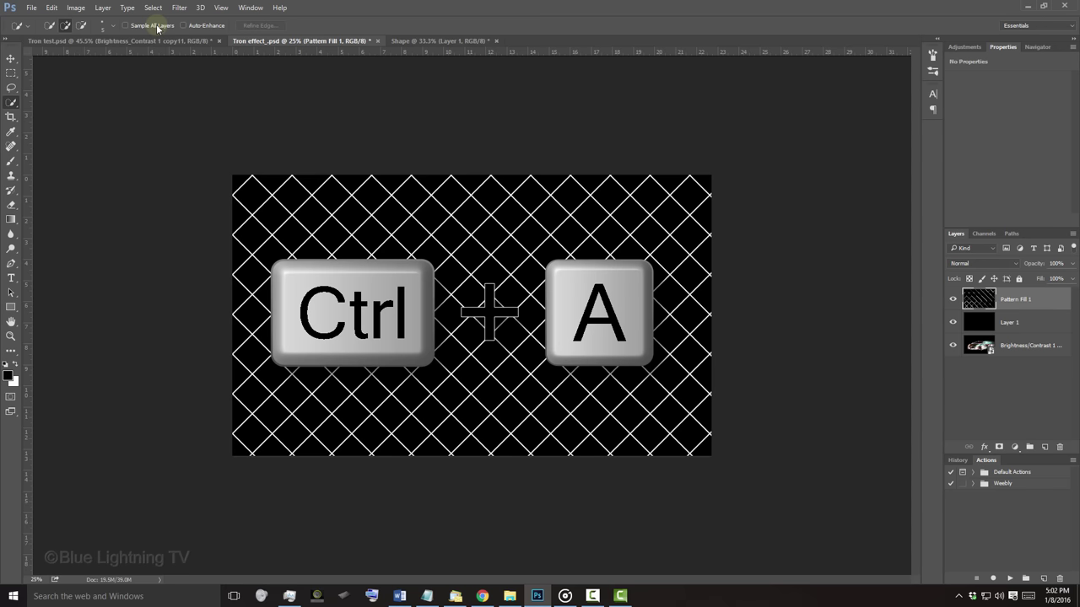
key(ctrl+a)
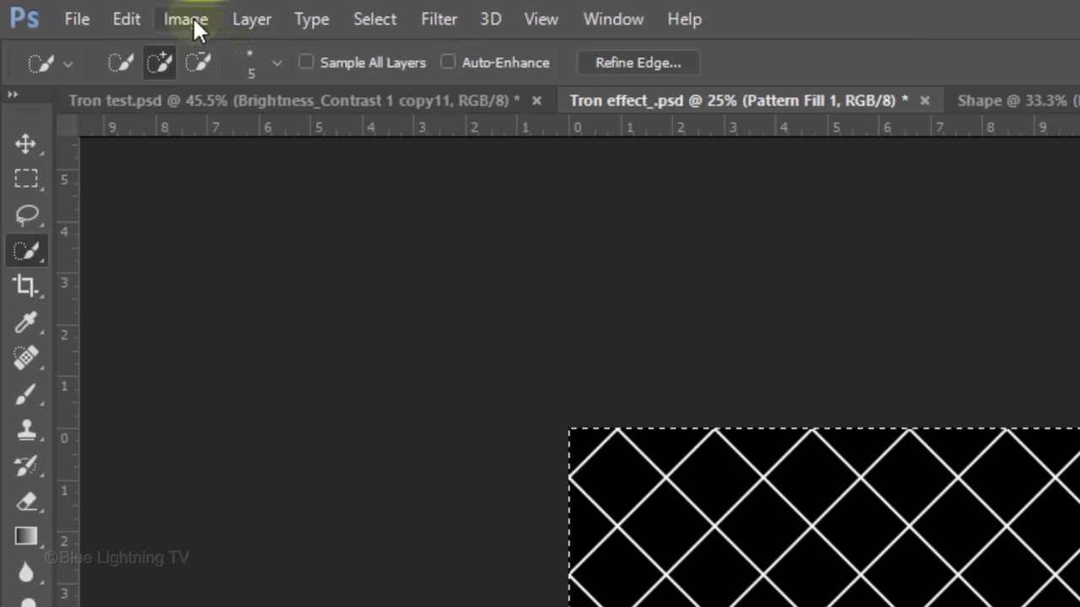
click(76, 9)
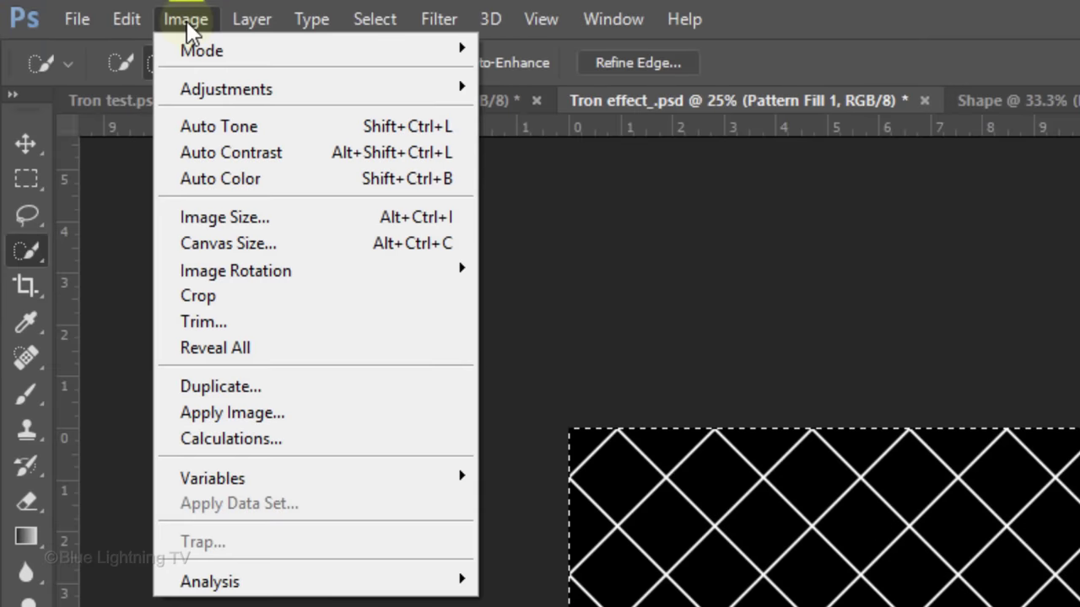
click(211, 302)
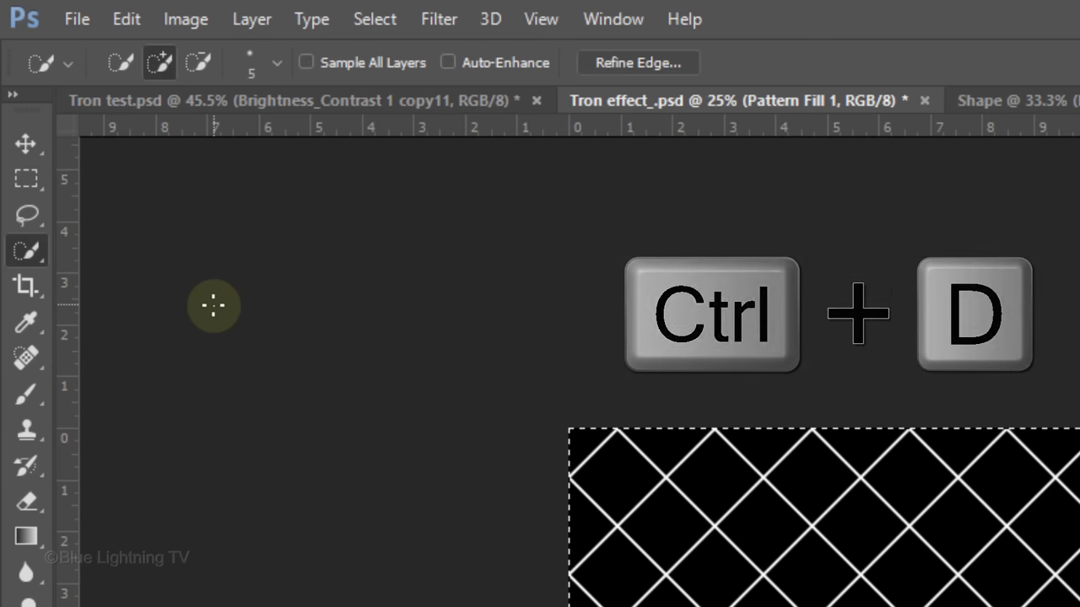
key(ctrl+d)
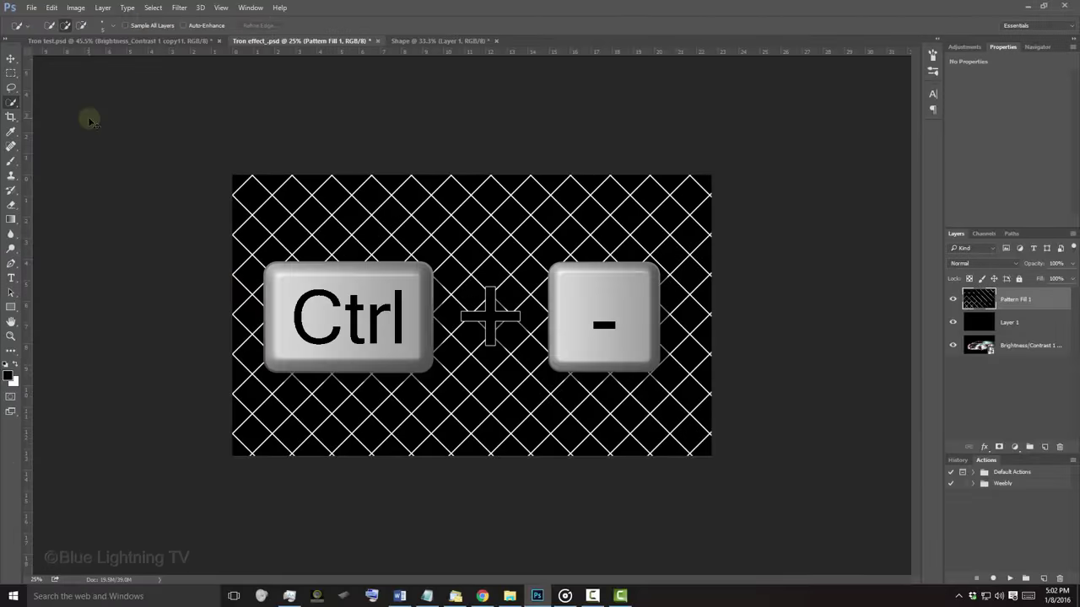
Squash the diamond grid into the lower half and widen its bottom edge into a perspective floor.
key(ctrl+minus)
key(ctrl+minus)
key(ctrl+minus)
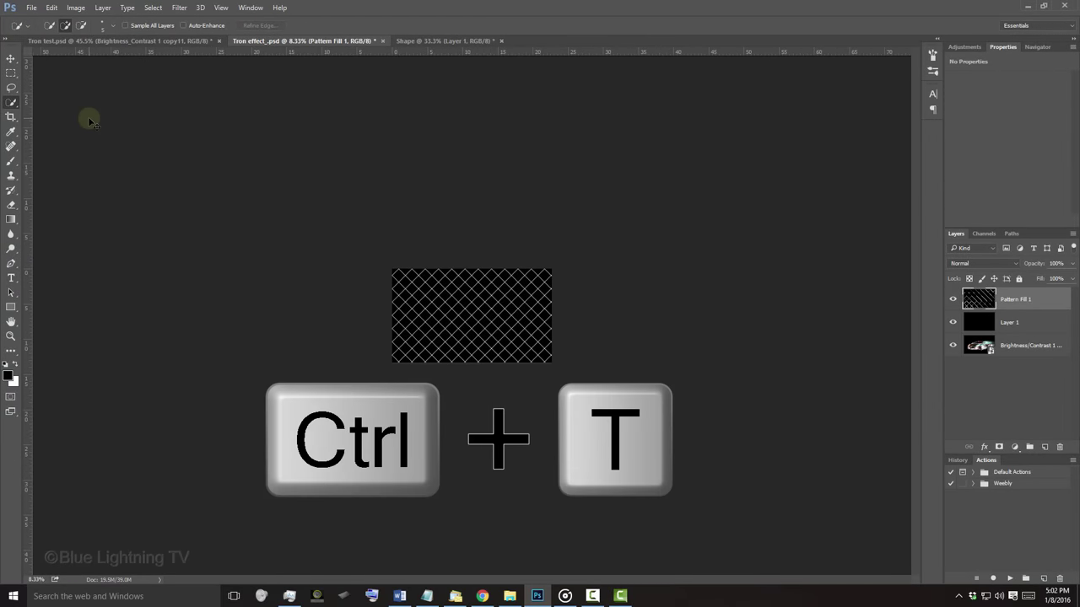
key(ctrl+t)
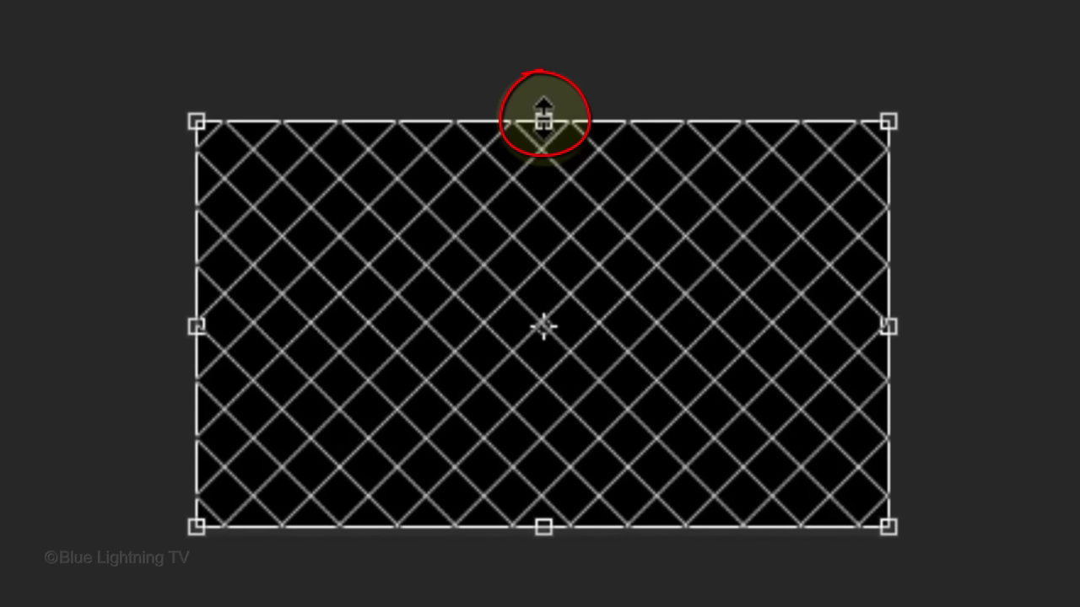
drag(542, 113, 519, 320)
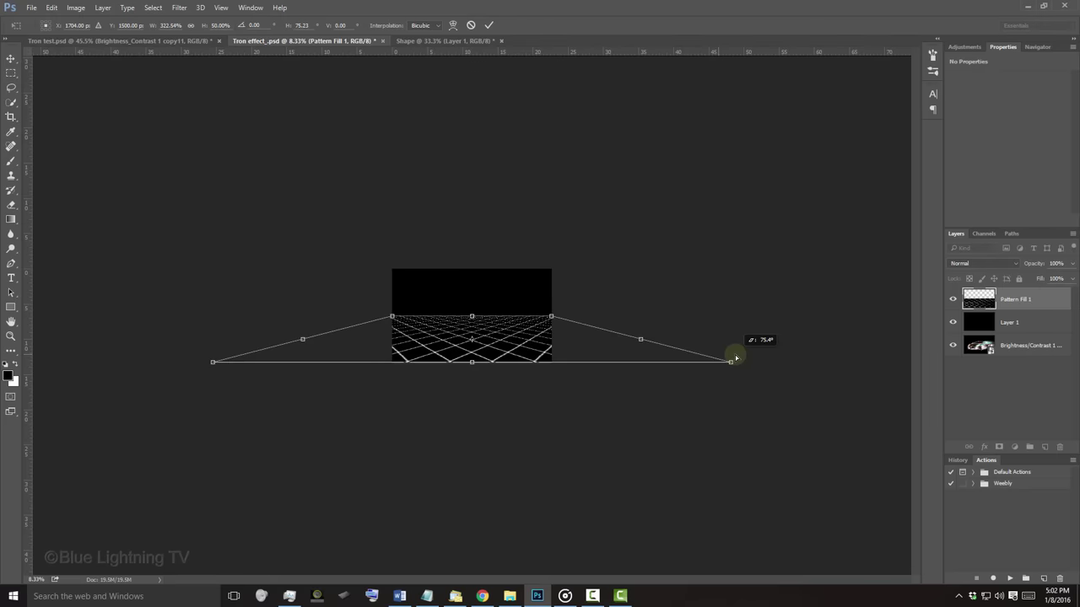
drag(735, 358, 841, 360)
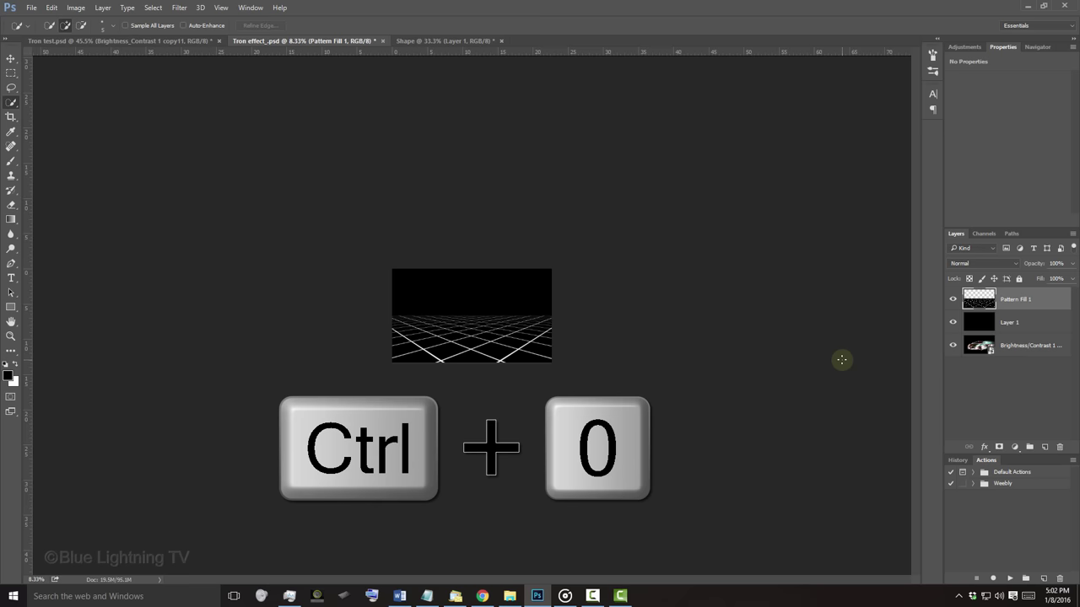
Fit the image on screen, crop the perspective grid to the canvas, and deselect.
key(ctrl+0)
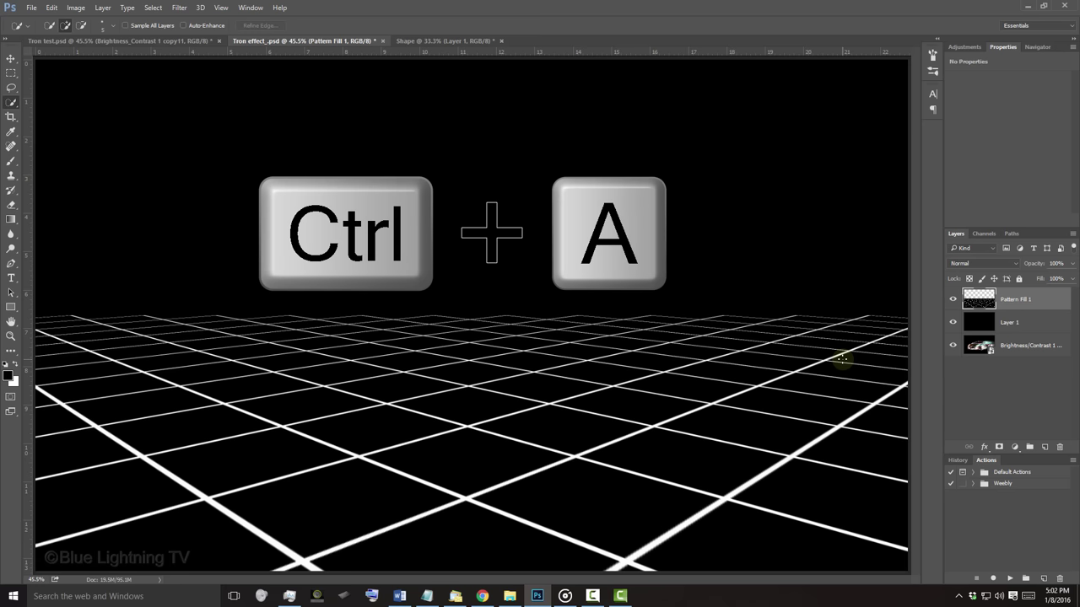
key(ctrl+a)
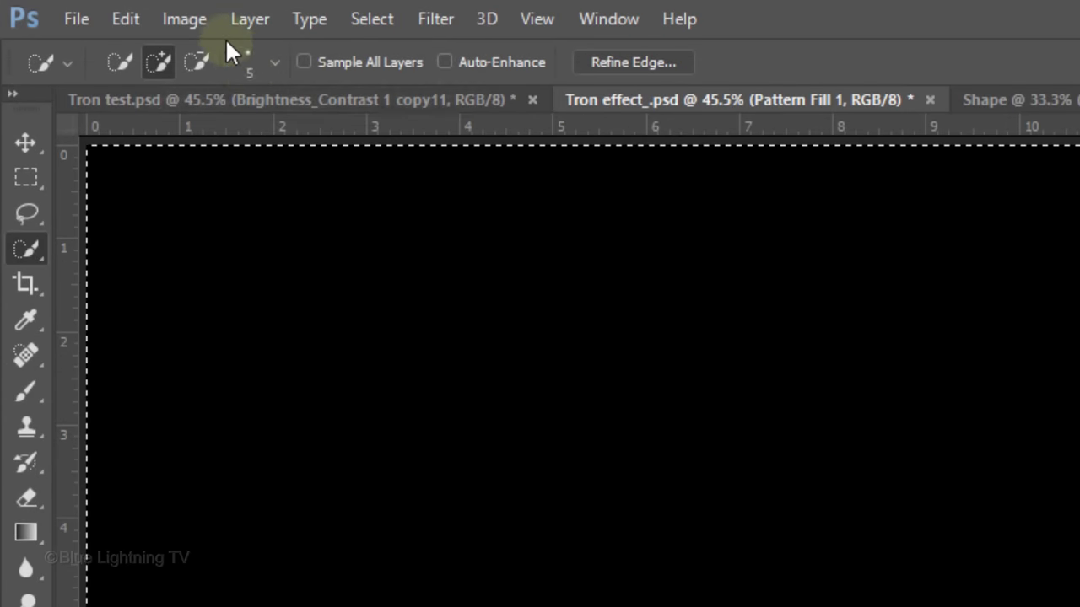
click(76, 10)
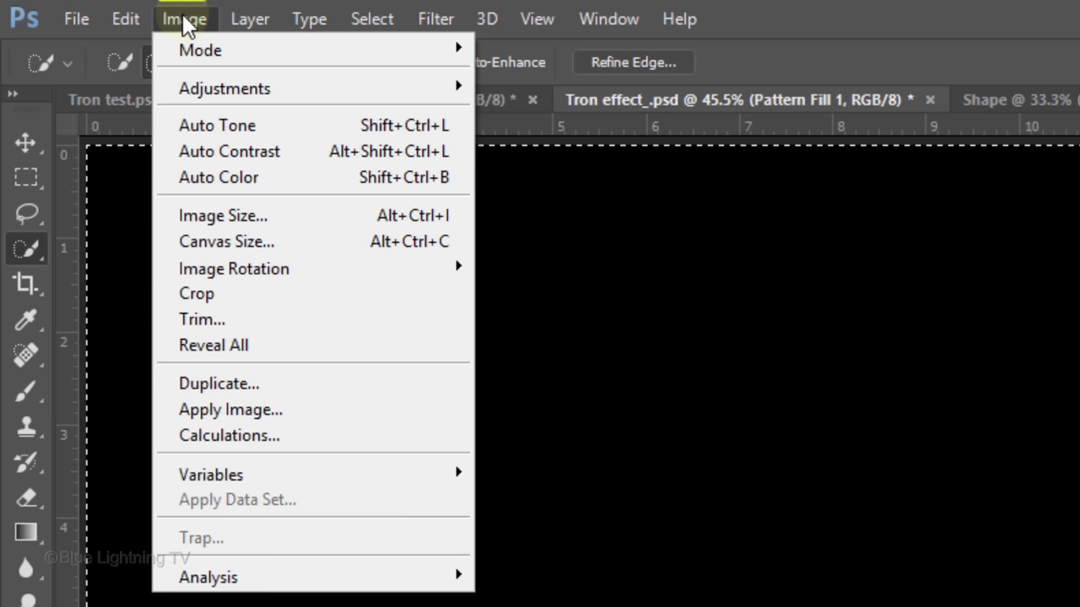
click(202, 292)
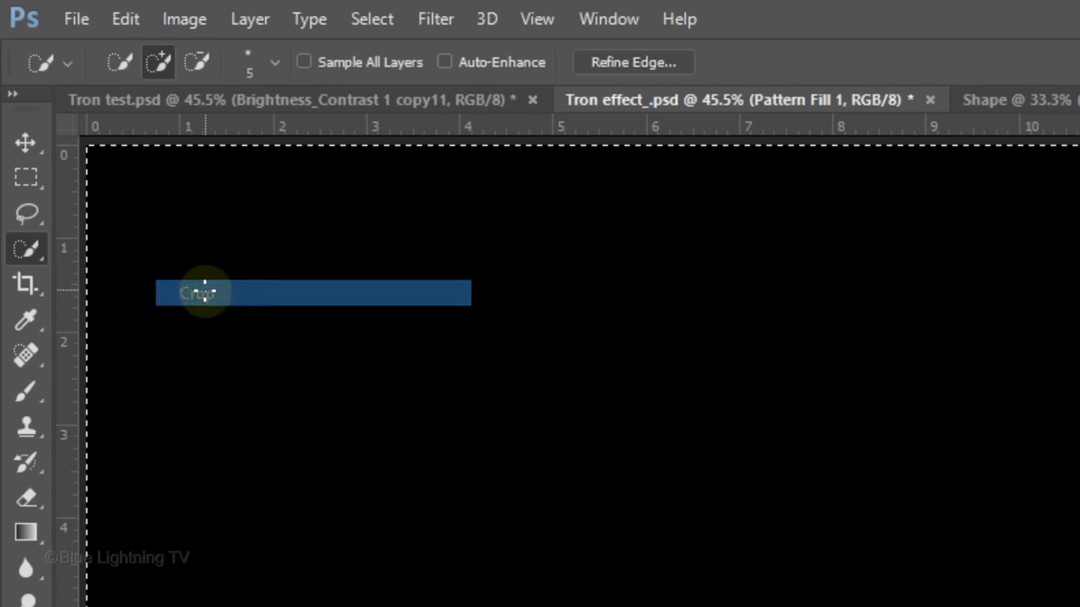
key(ctrl+d)
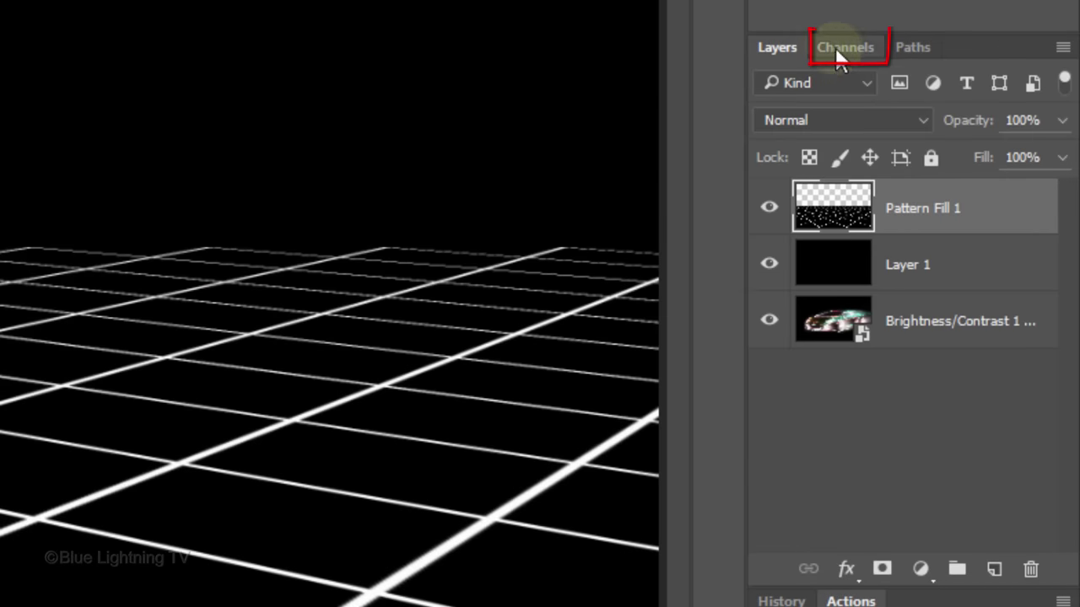
Load the grid lines from Channels, delete everything outside them, and delete black Layer 1.
click(846, 48)
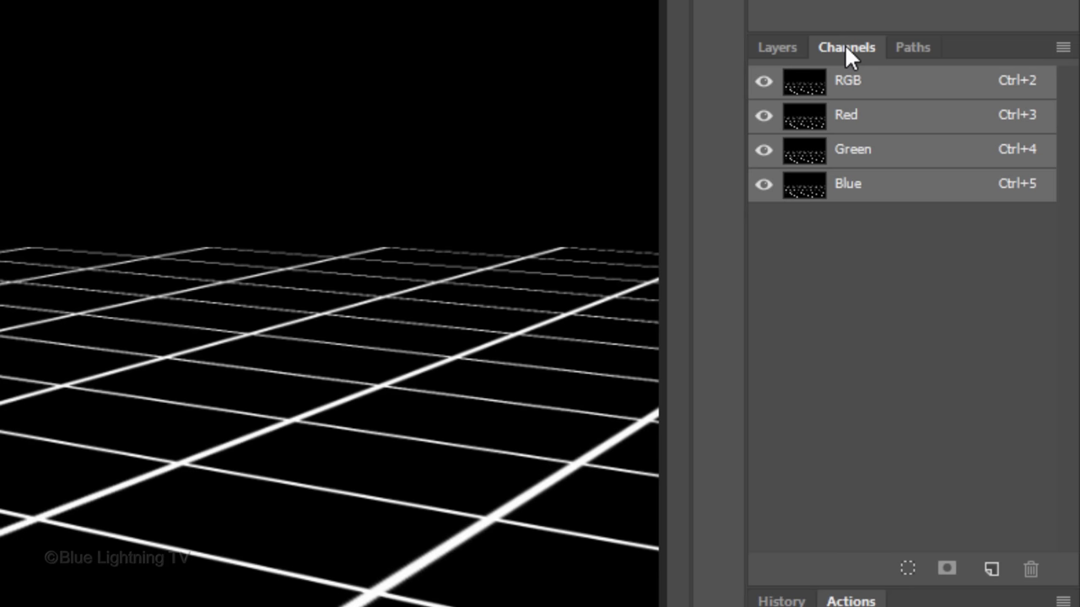
click(907, 572)
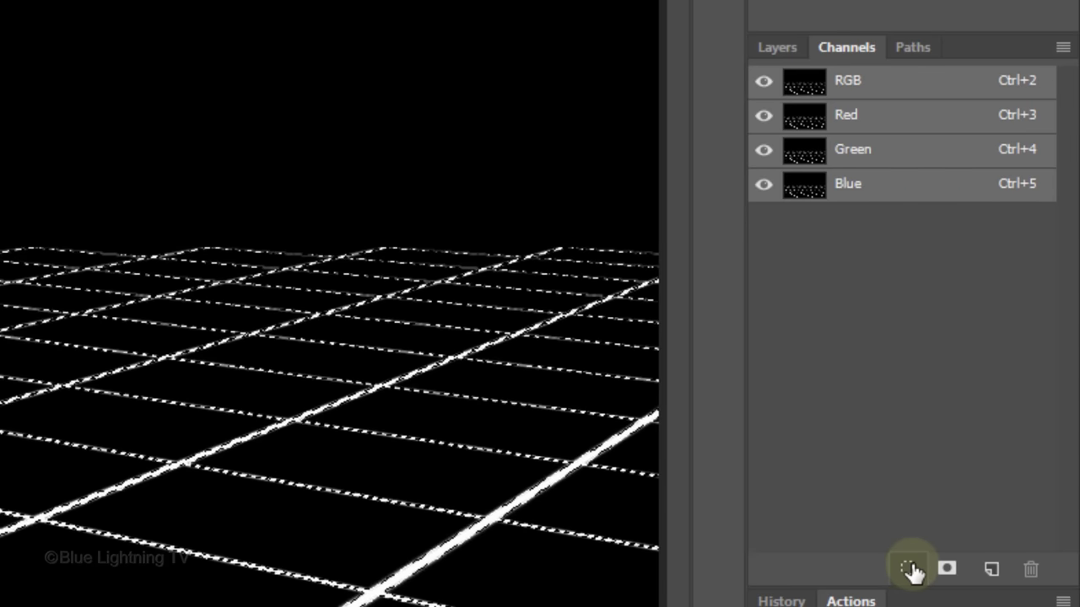
click(777, 47)
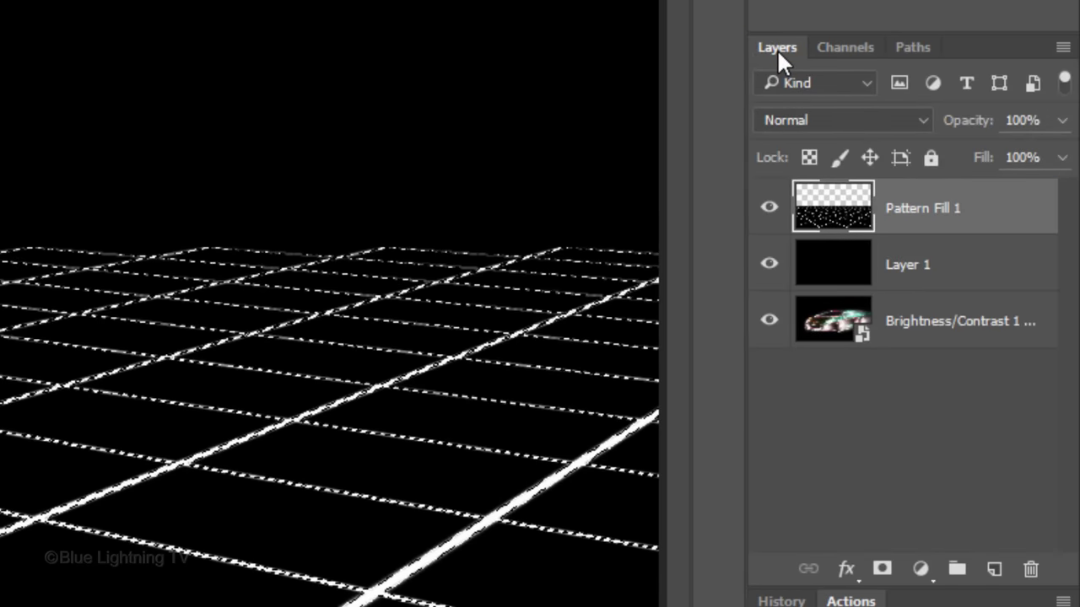
key(ctrl+shift+i)
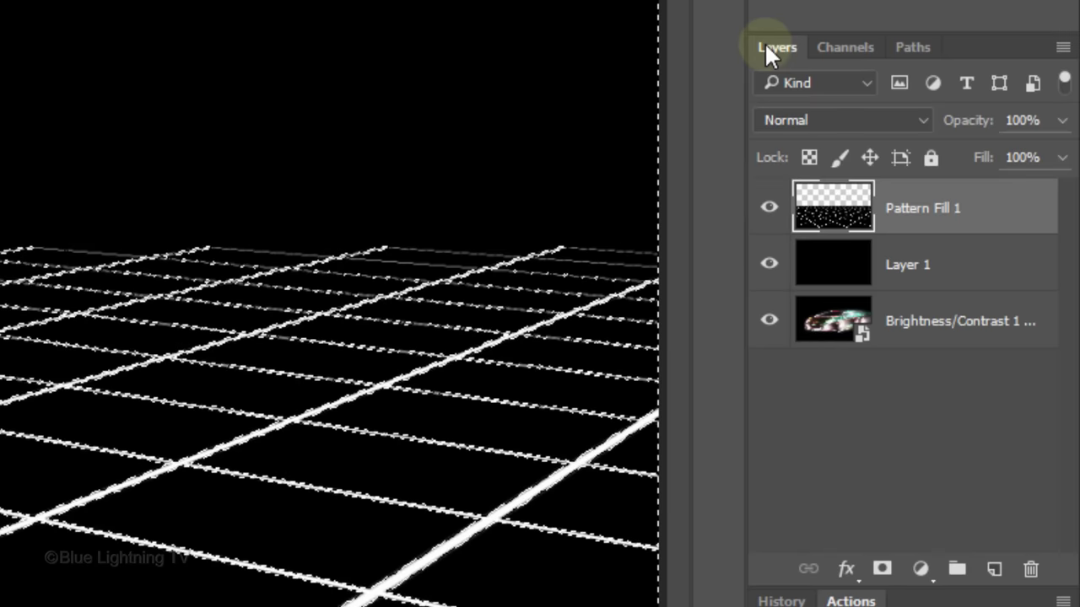
key(Delete)
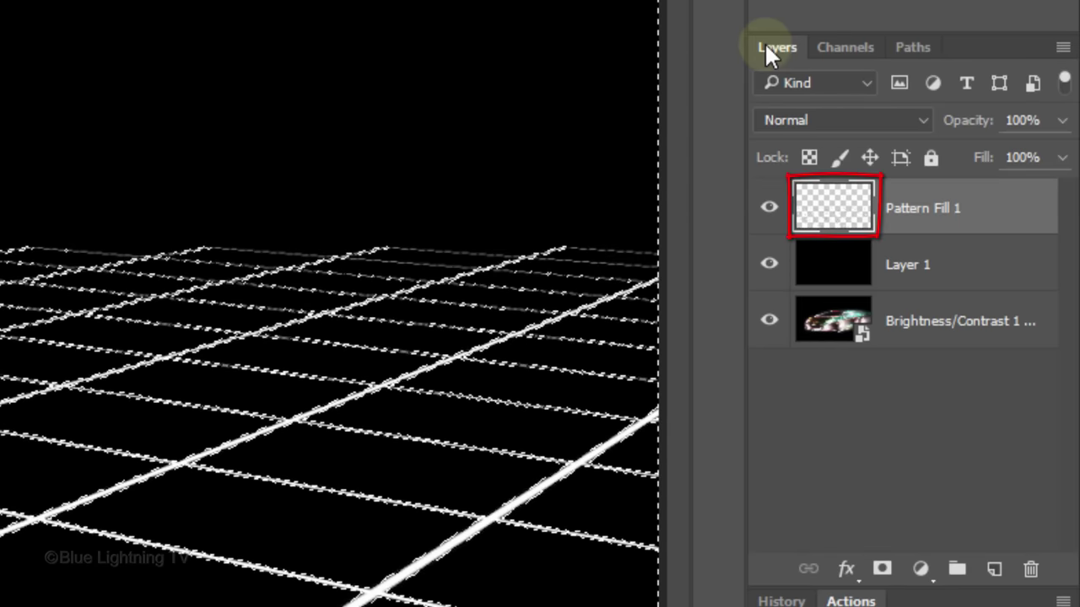
key(ctrl+d)
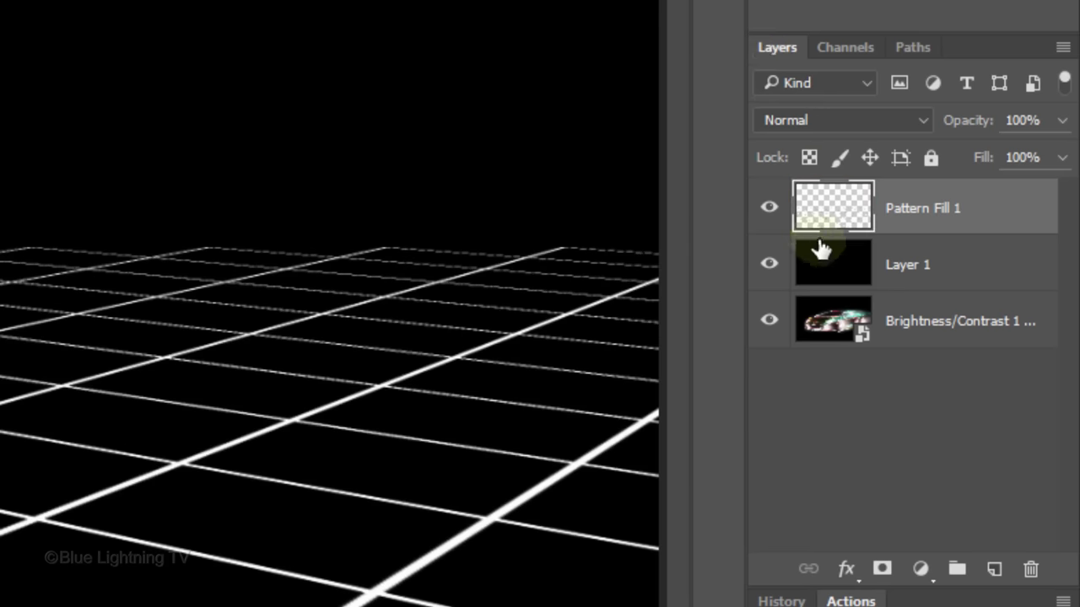
drag(835, 268, 1032, 570)
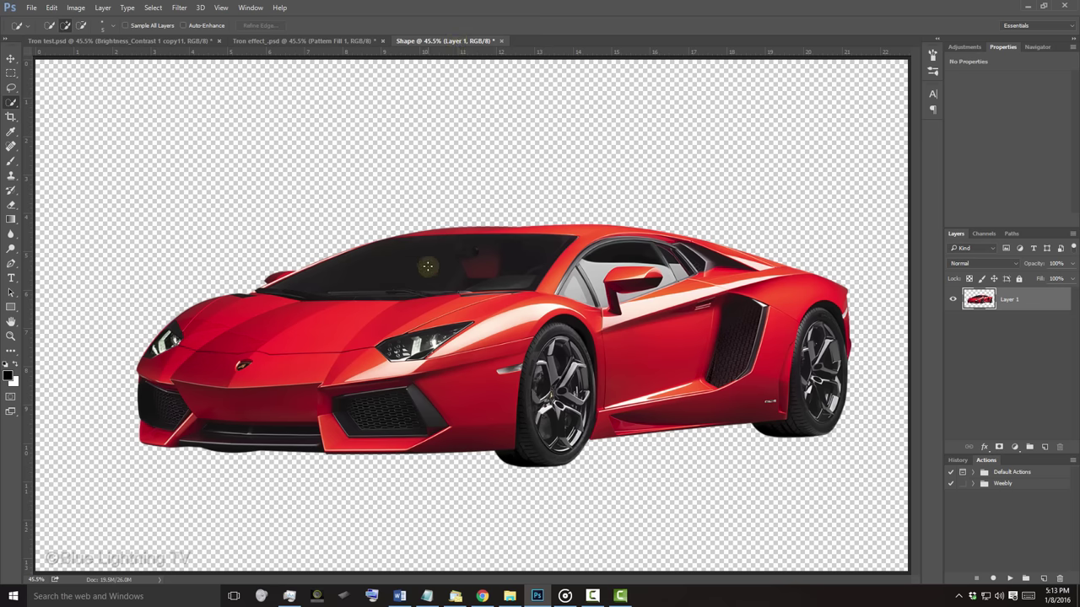
Move the red car from the Shape document into the Tron effect canvas, centred.
key(v)
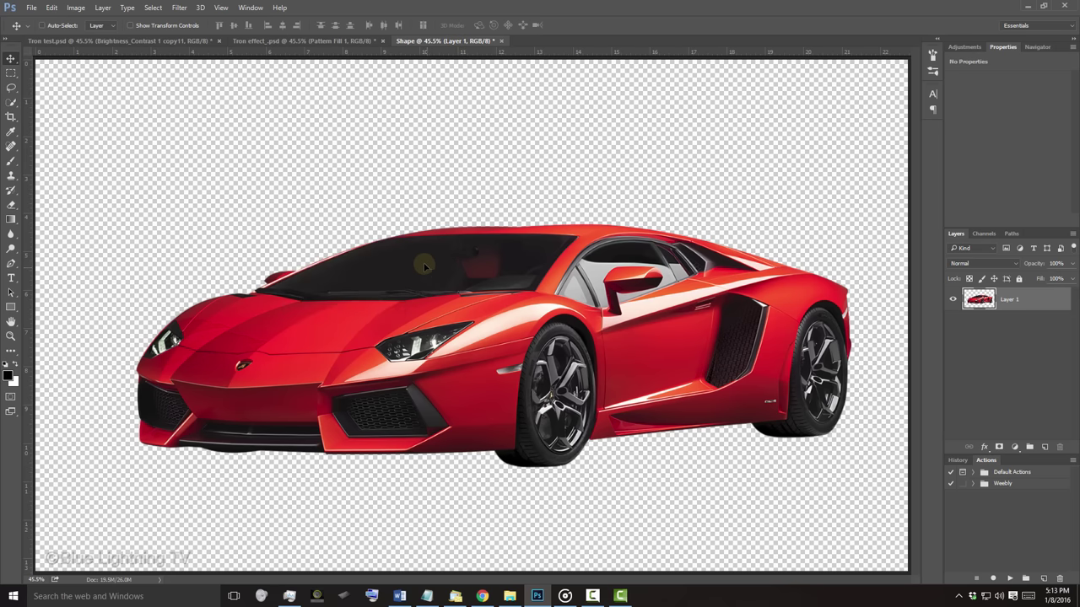
drag(427, 264, 358, 42)
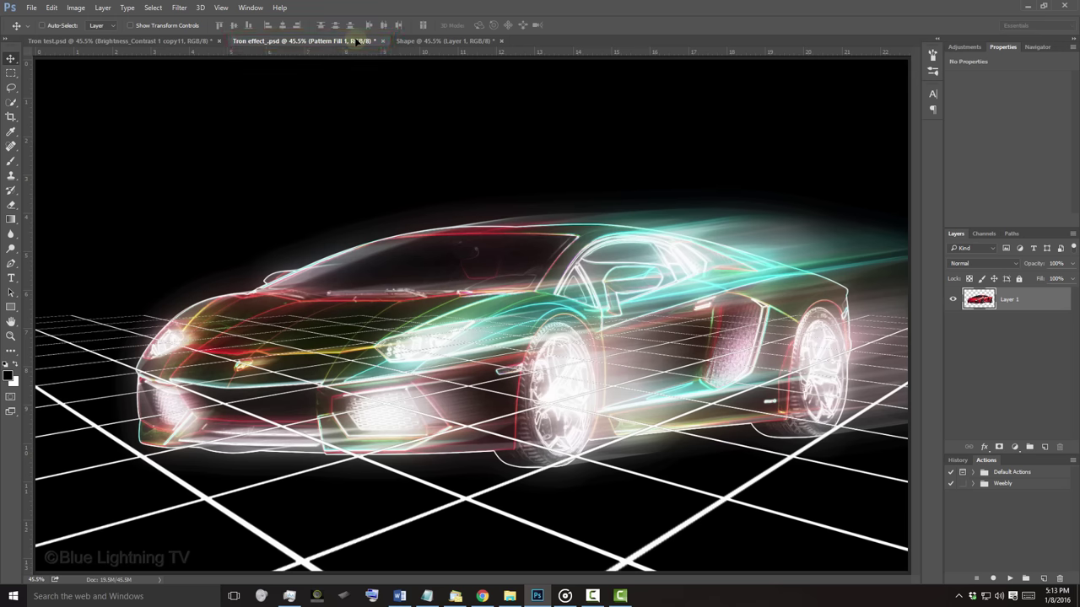
key(shift)
drag(358, 41, 441, 292)
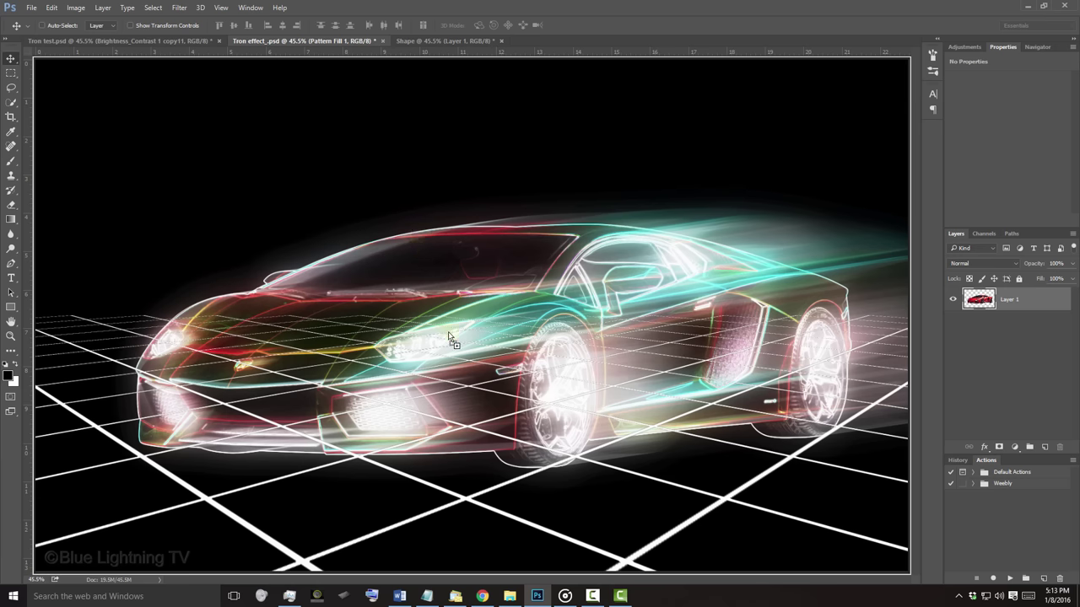
drag(448, 336, 454, 339)
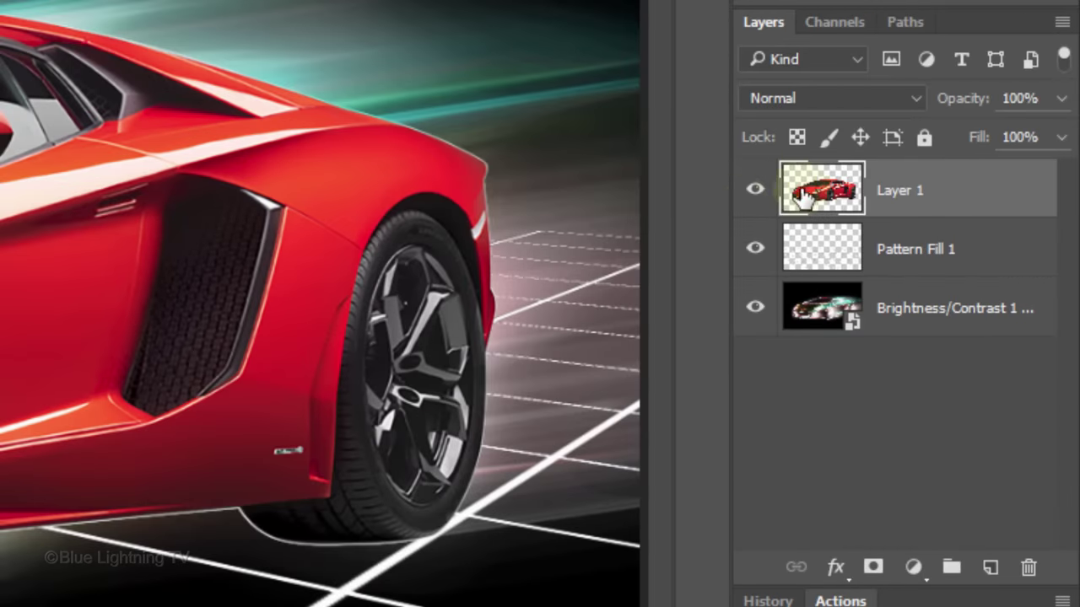
Load the car outline, delete the car layer, and give Pattern Fill 1 an inverted car mask.
ctrl+click(977, 300)
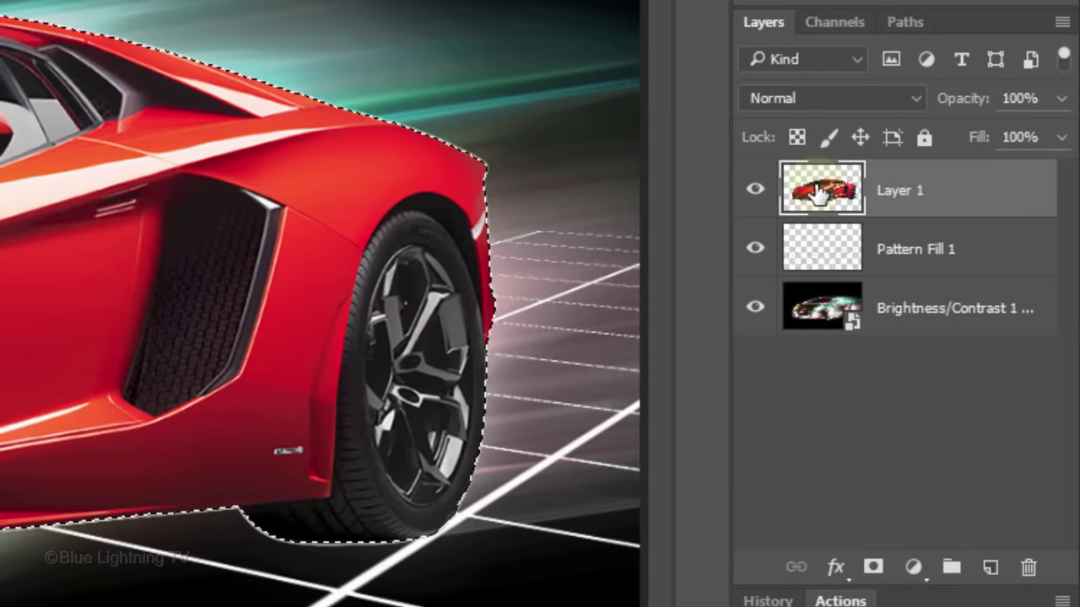
drag(889, 191, 1028, 567)
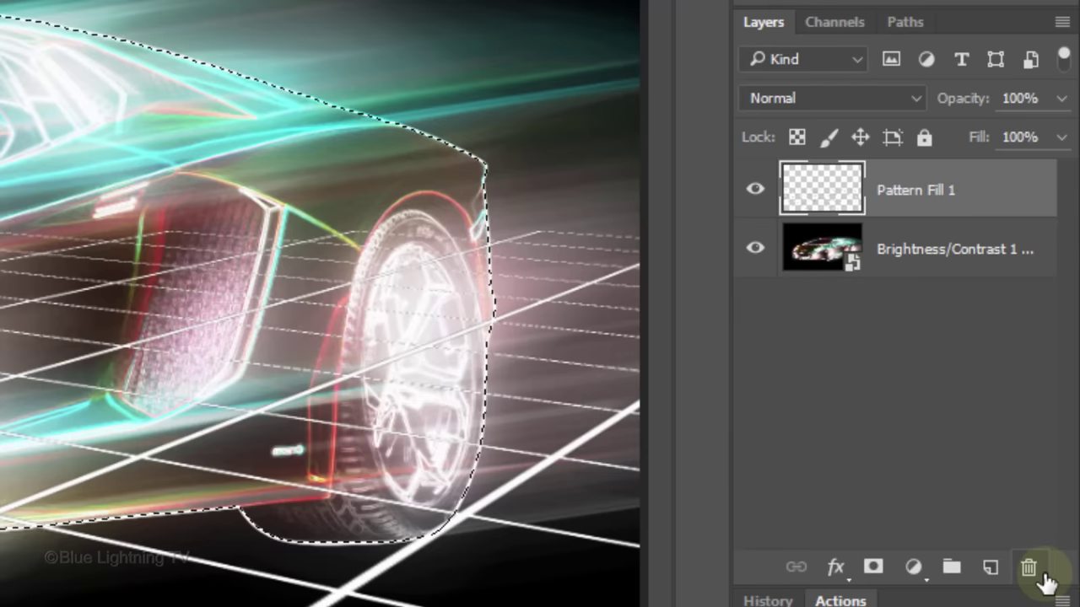
click(873, 571)
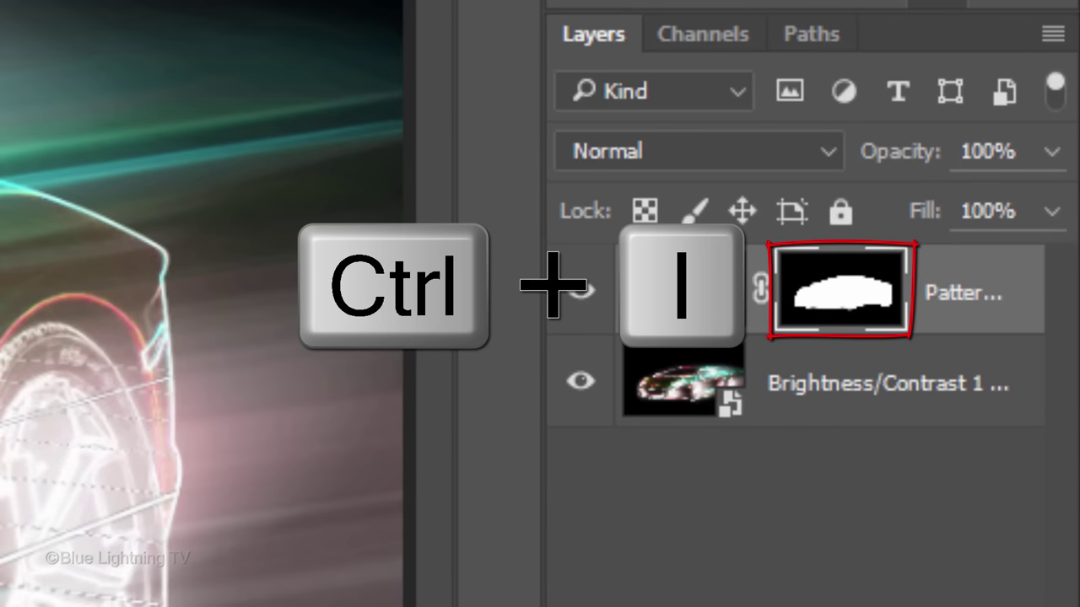
key(ctrl+i)
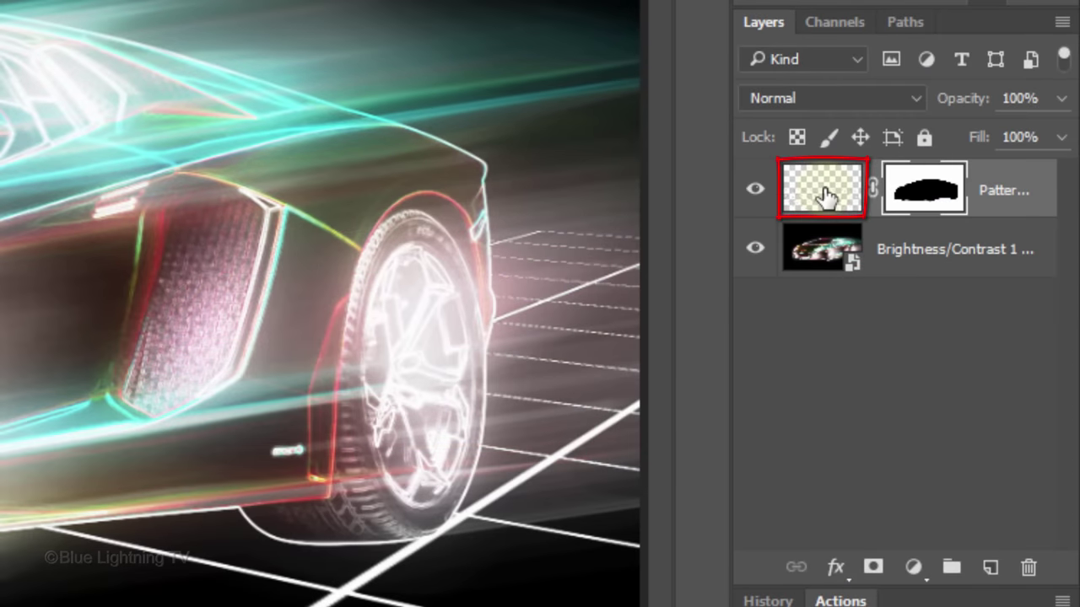
Add a Color Overlay in 1570ff to the Pattern Fill 1 layer style.
double_click(826, 197)
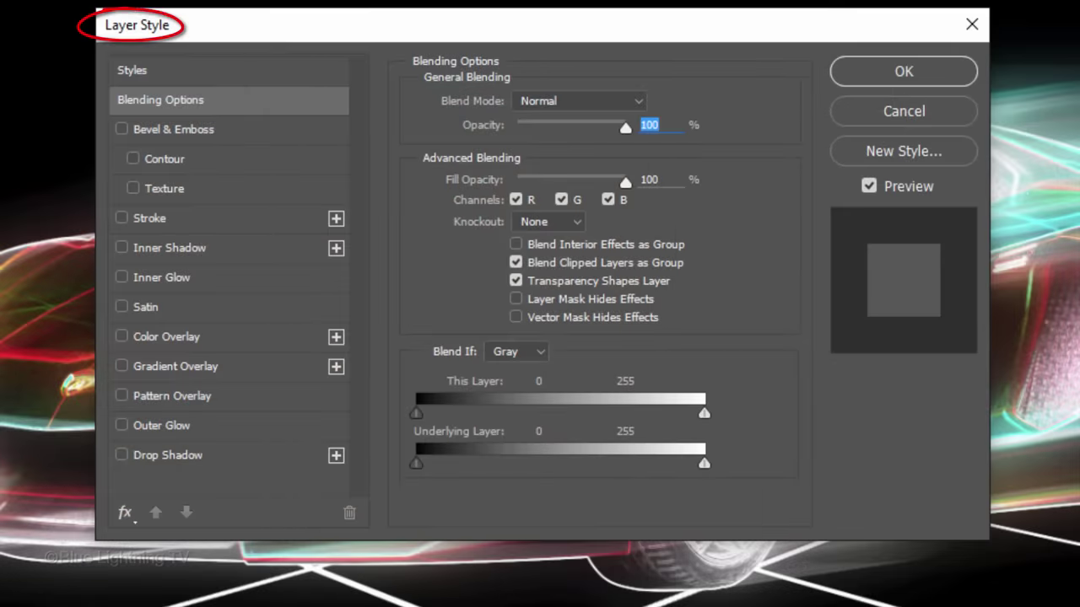
click(228, 335)
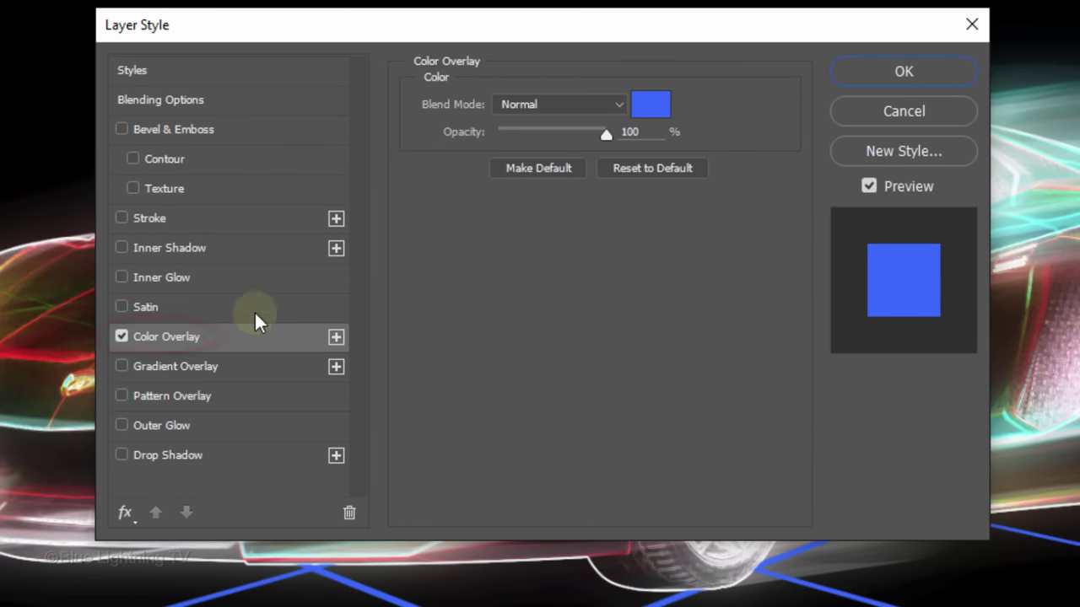
click(649, 108)
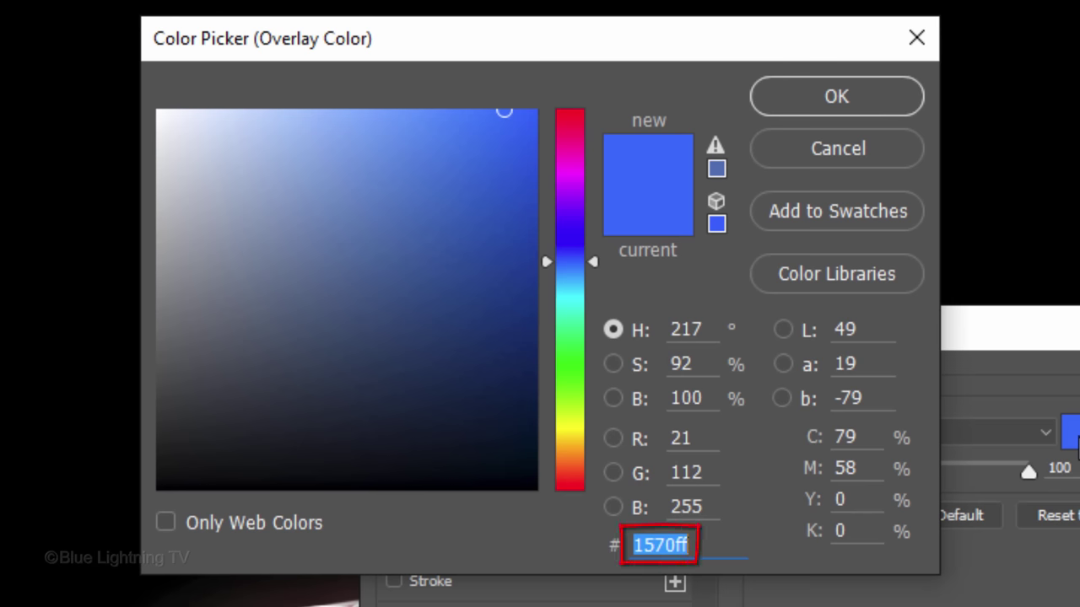
text(15)
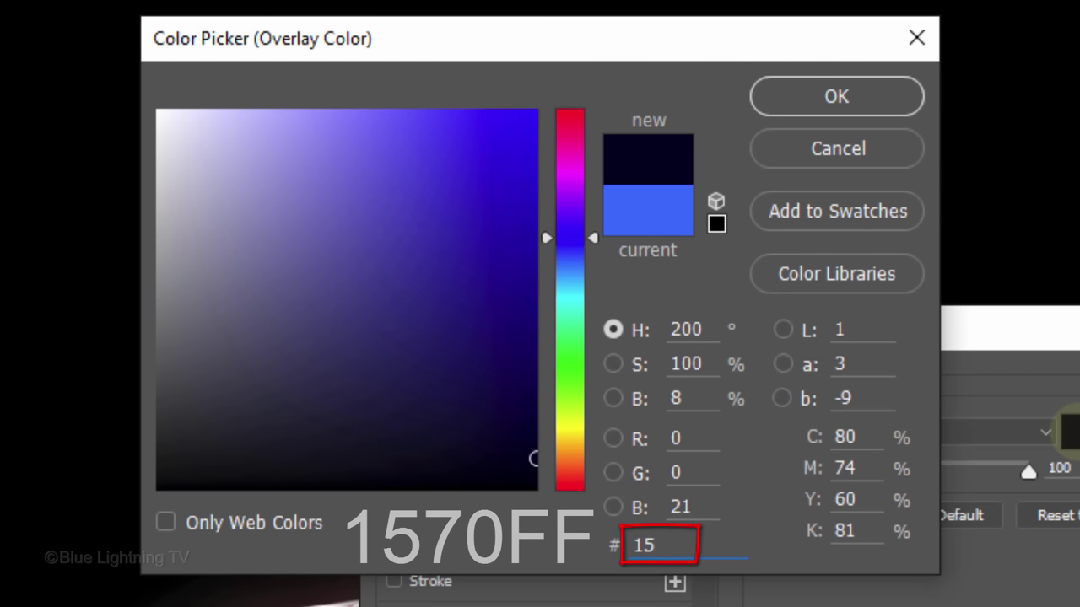
text(70f)
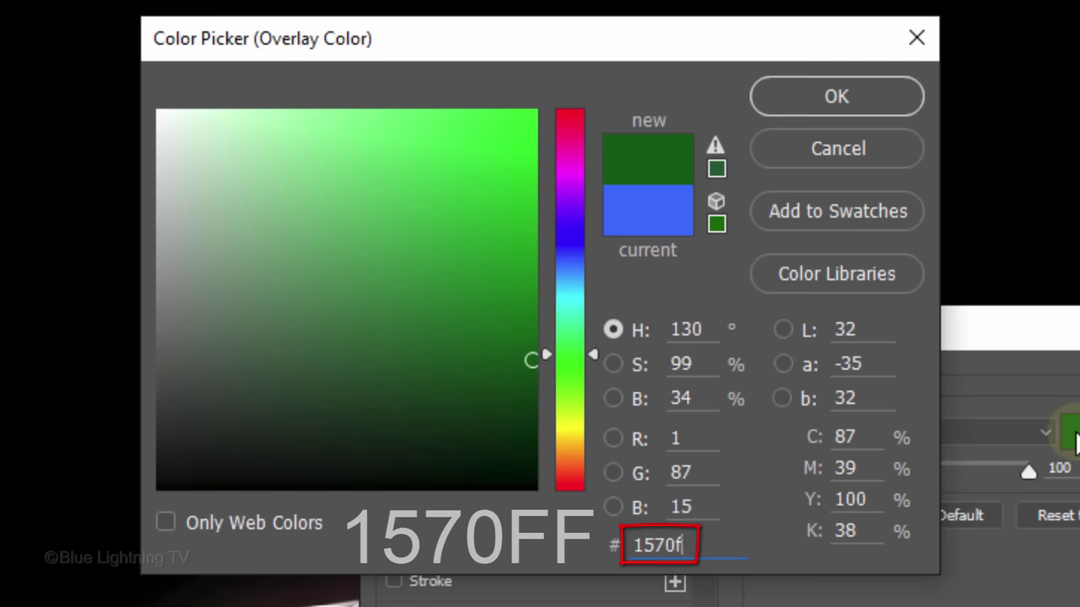
text(f)
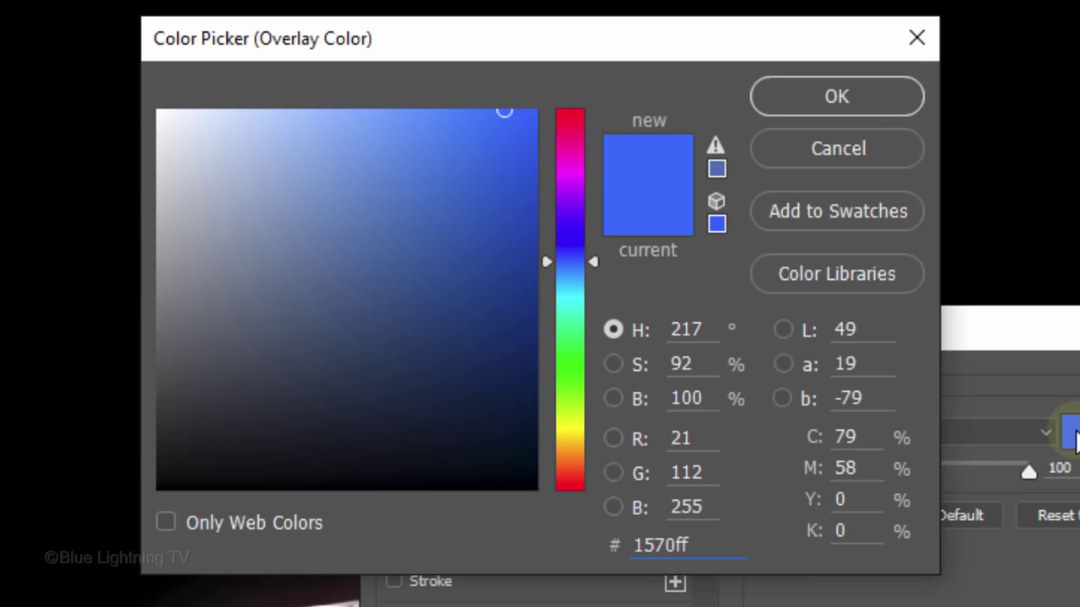
click(872, 98)
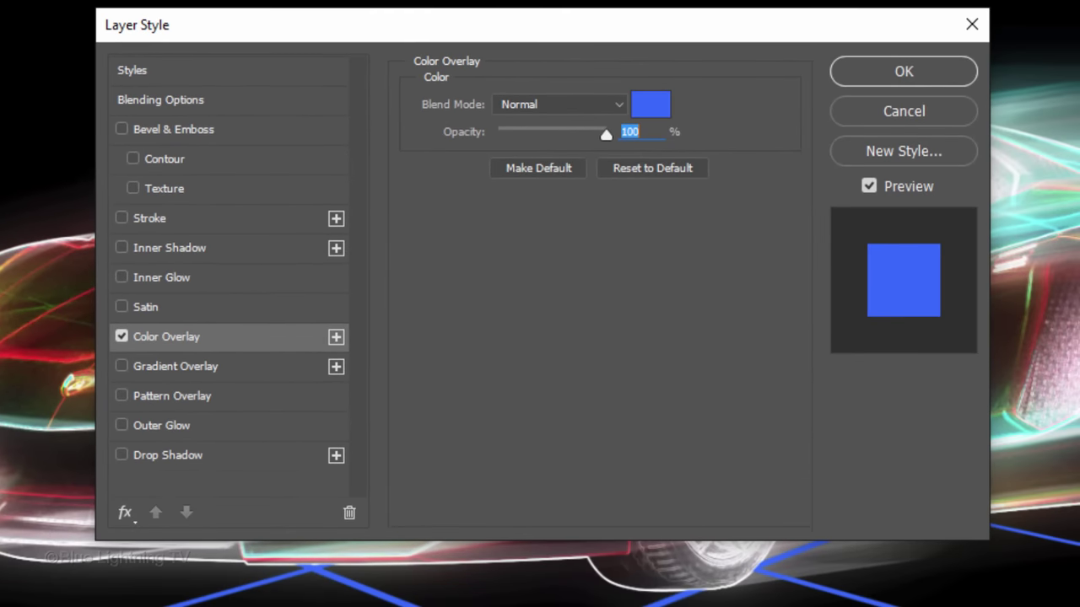
Enable Outer Glow on the grid layer with colour 0c00ff and size 40 px.
click(224, 424)
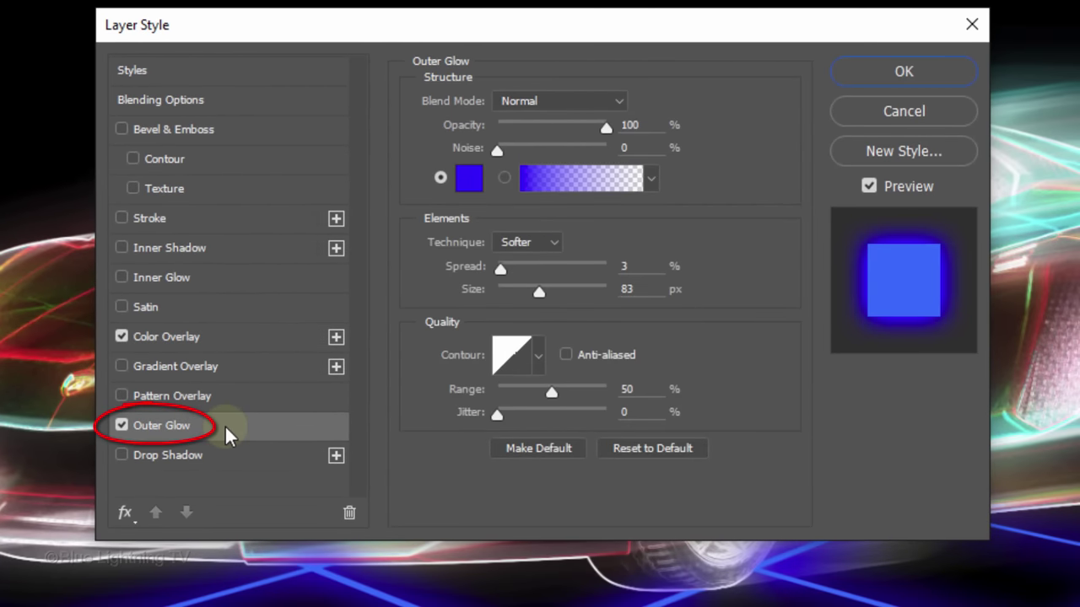
click(469, 178)
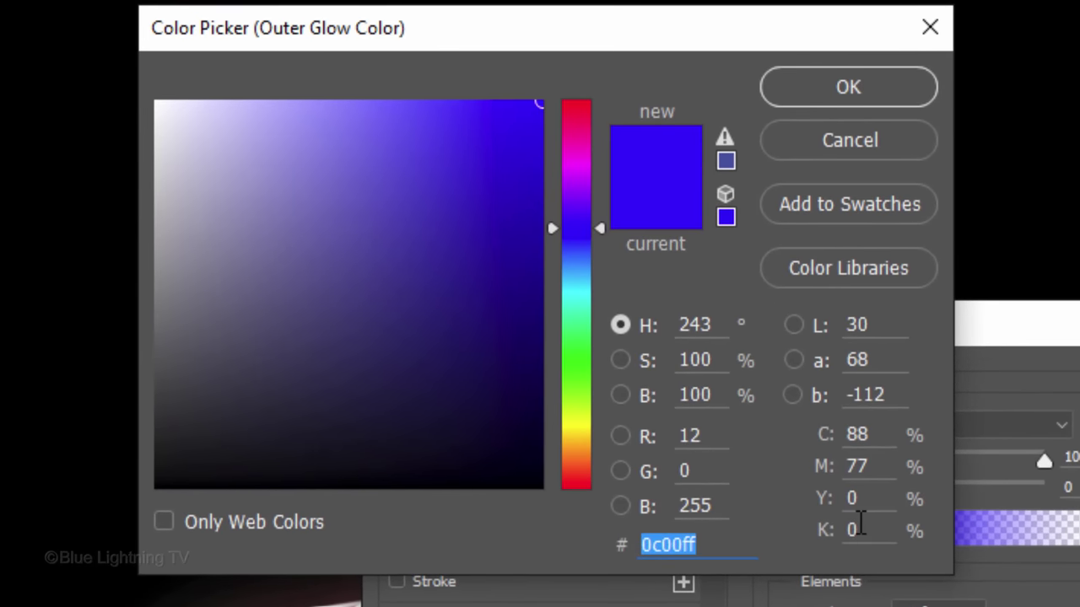
text(0c0)
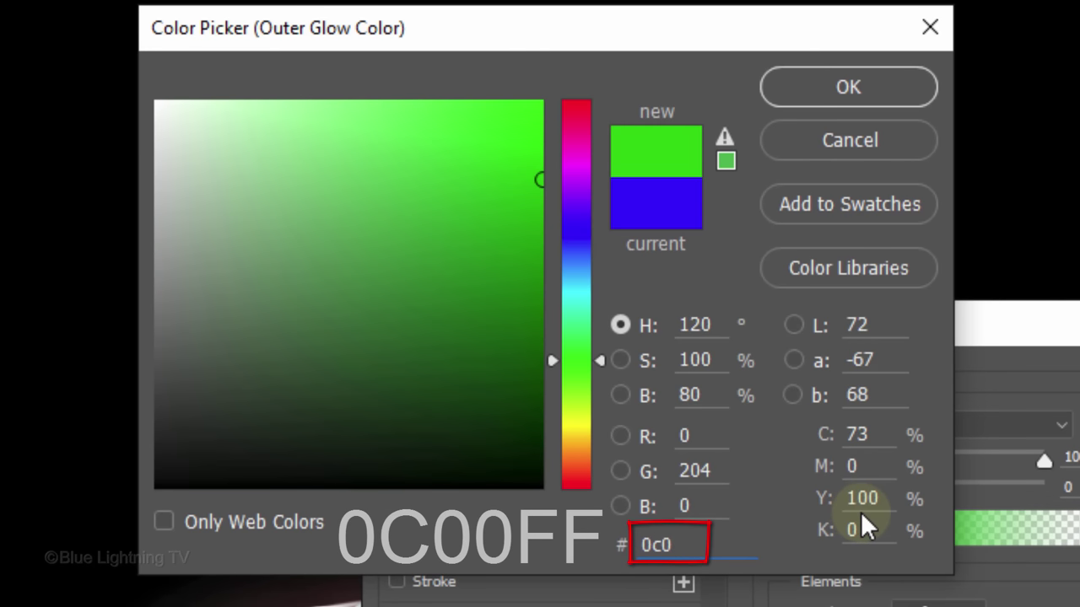
text(0ff)
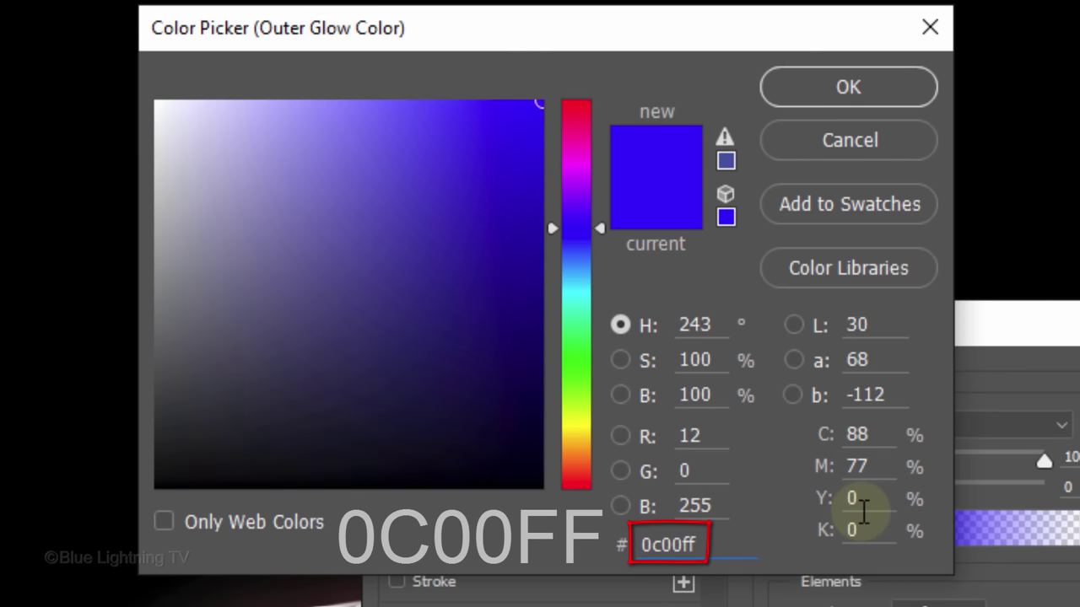
click(886, 91)
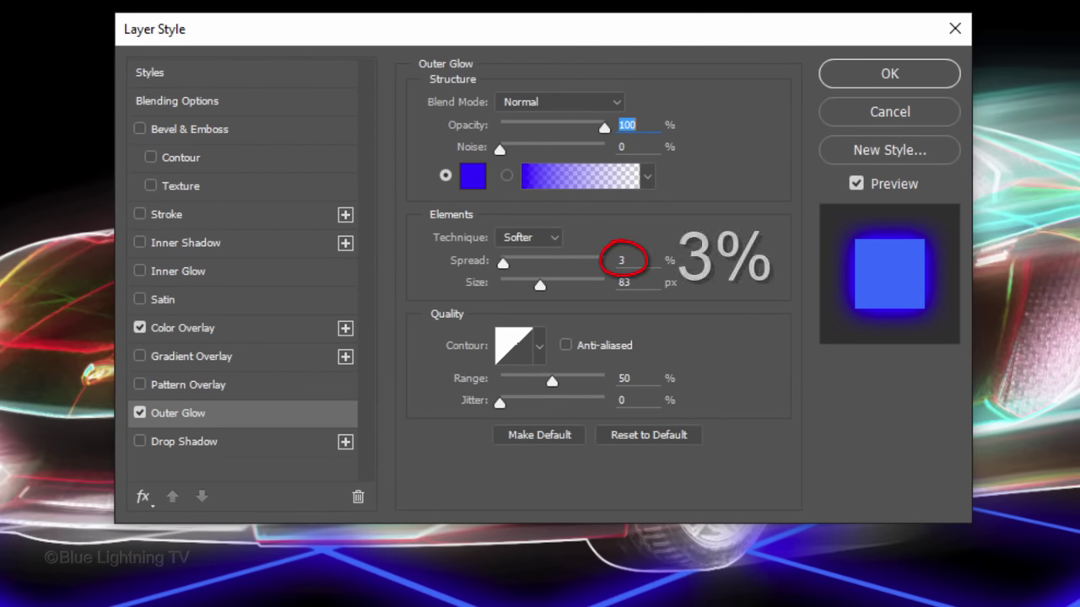
click(625, 282)
text(40)
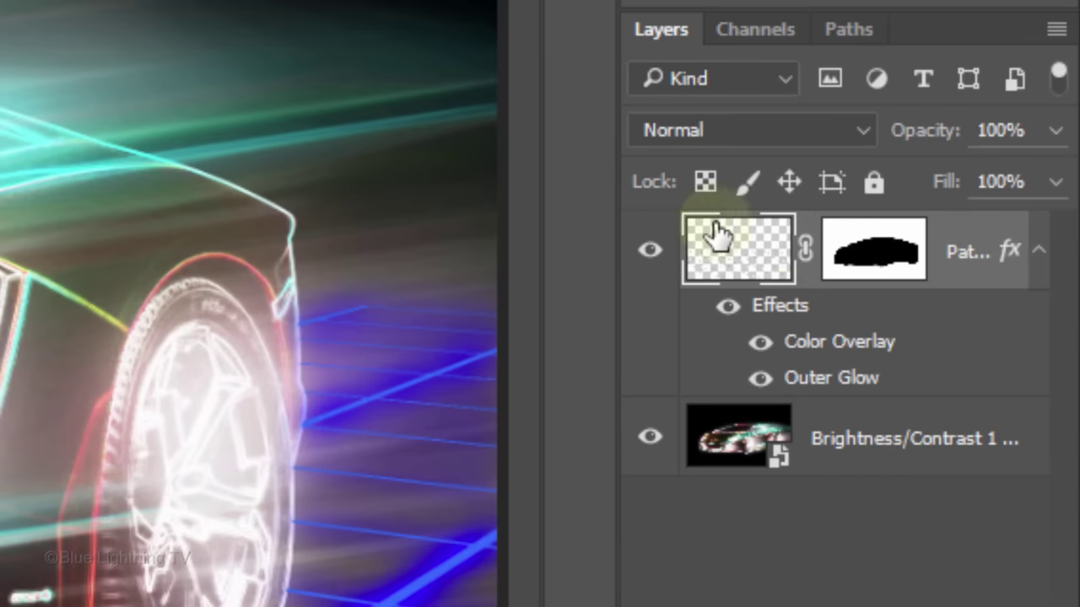
Unlink the grid's mask and scale the grid layer down to about 84.6% height.
click(805, 246)
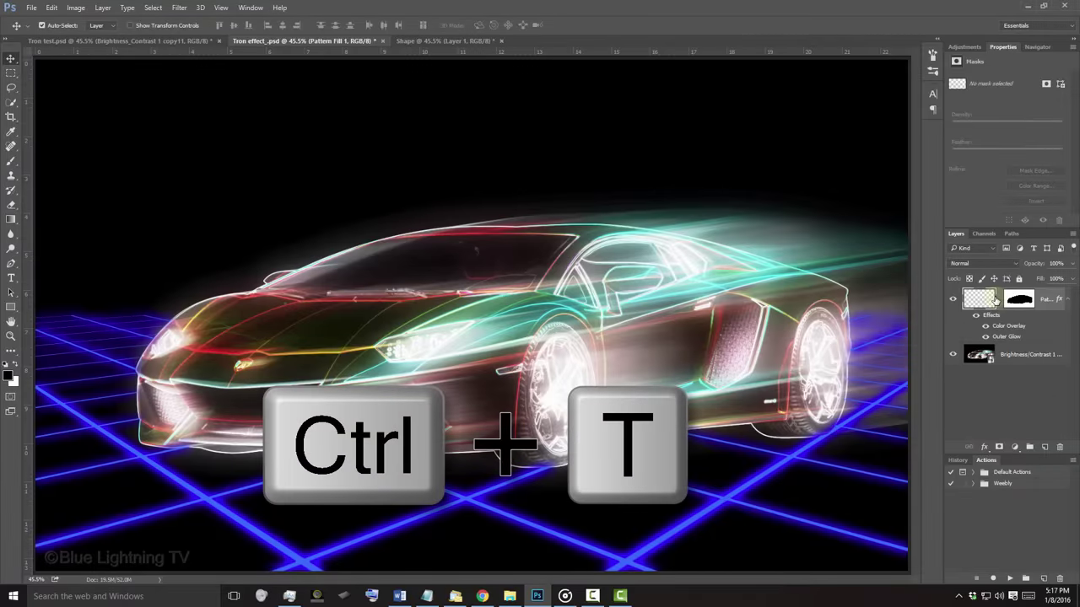
key(ctrl+t)
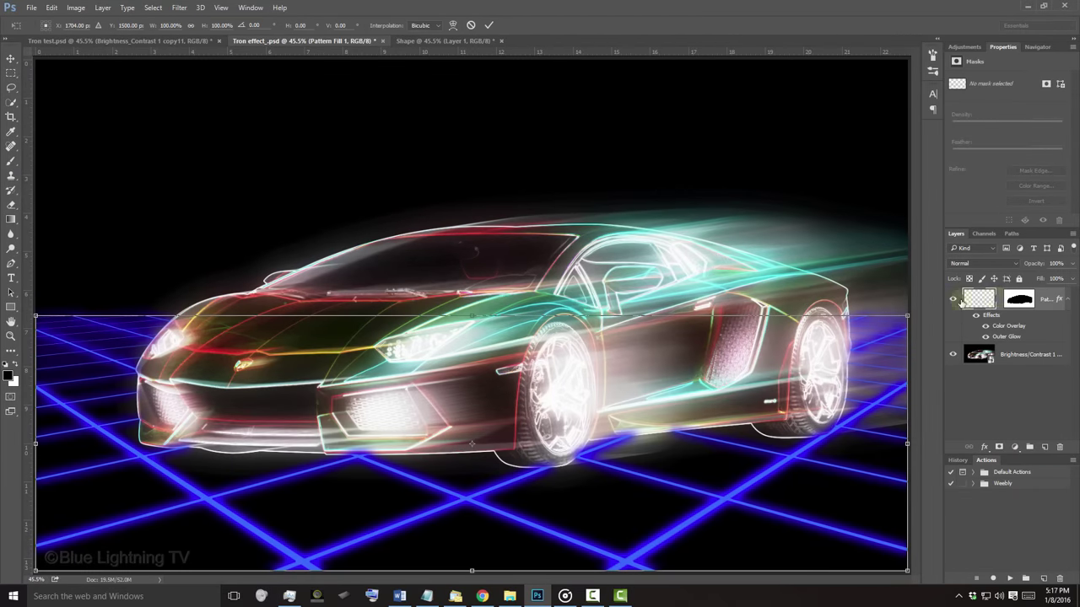
drag(473, 317, 468, 355)
key(Return)
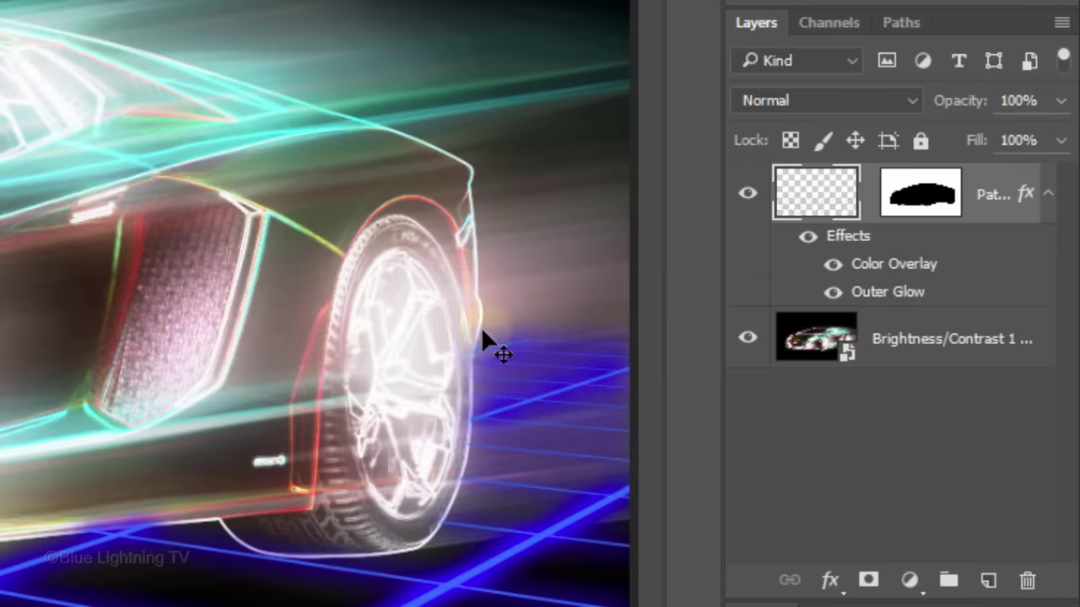
Move the Brightness/Contrast 1 car layer above Pattern Fill 1 and blend it with Linear Dodge (Add).
drag(807, 337, 818, 175)
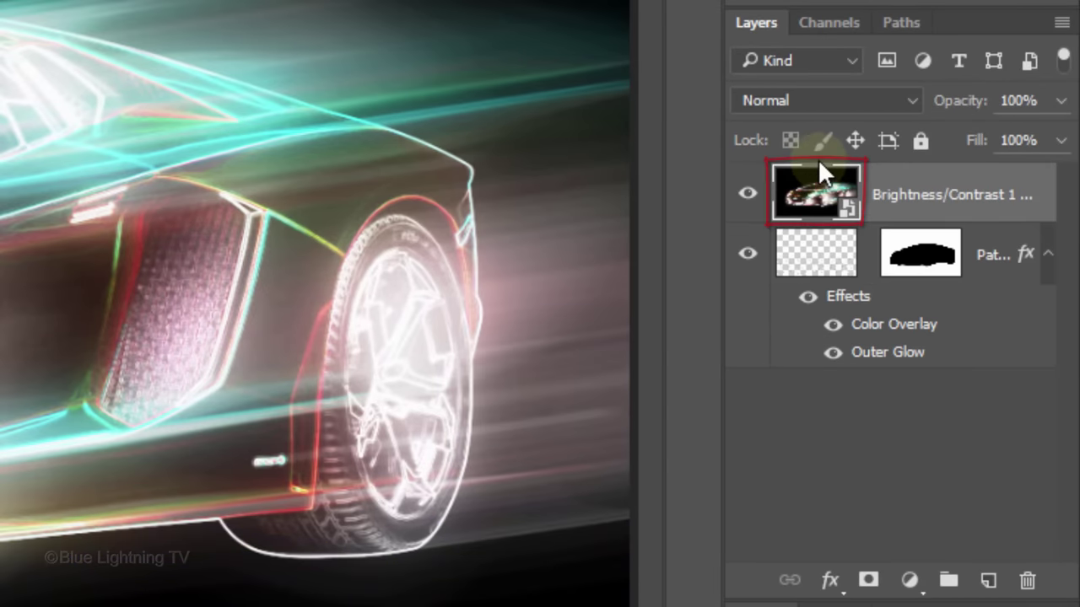
click(813, 96)
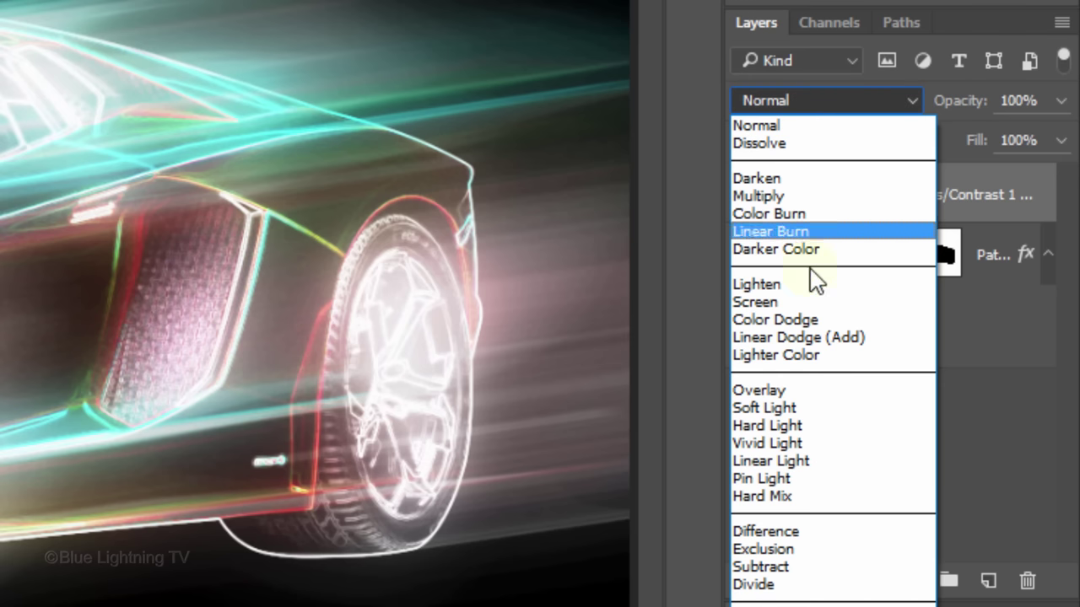
click(806, 337)
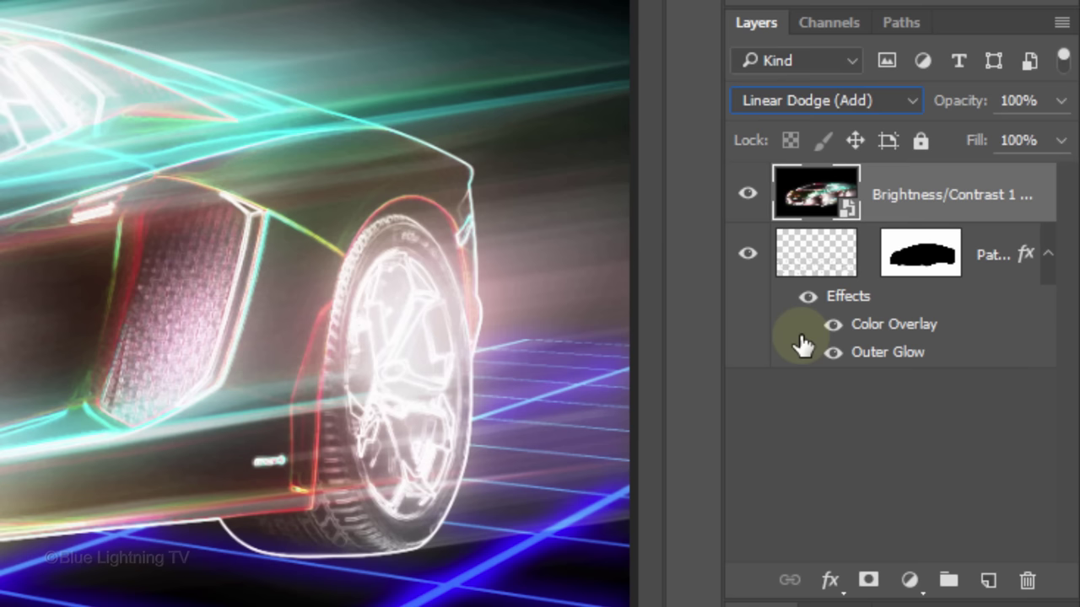
Add a new empty layer and set the background colour to 1570ff.
click(988, 582)
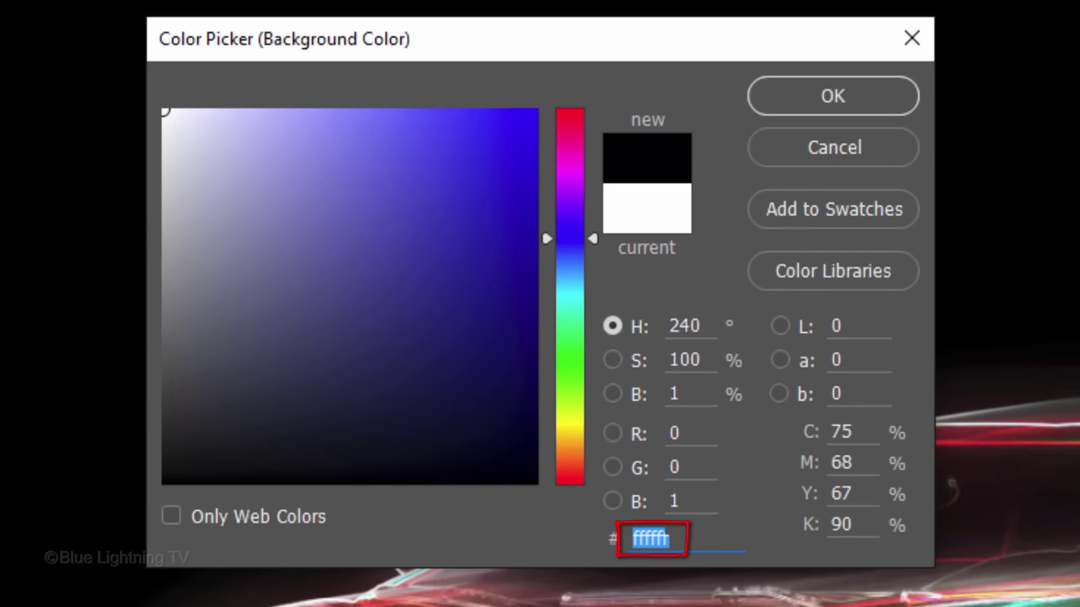
text(157)
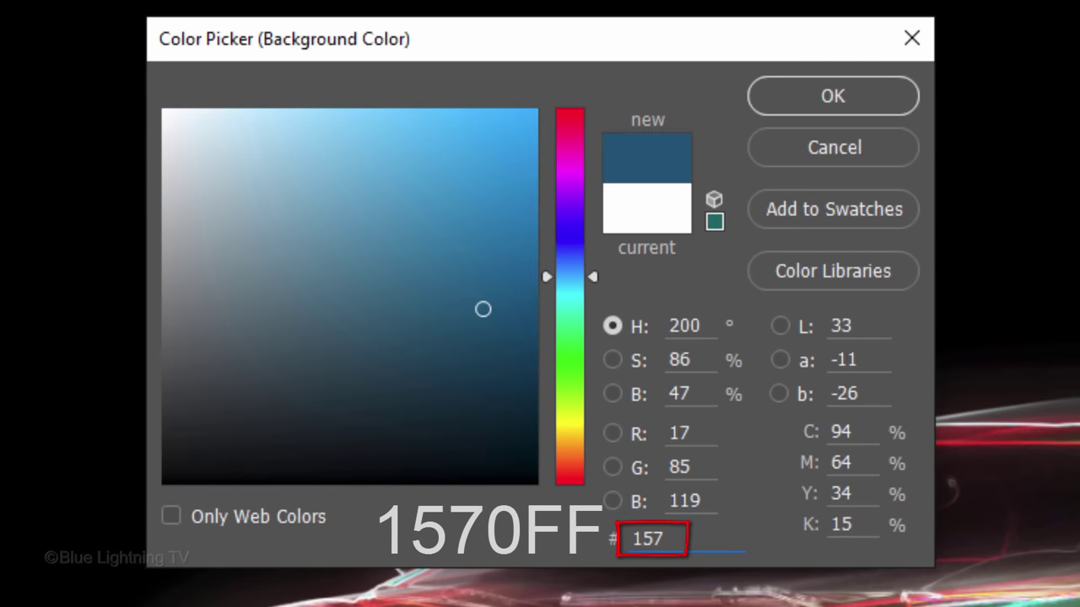
text(0ff)
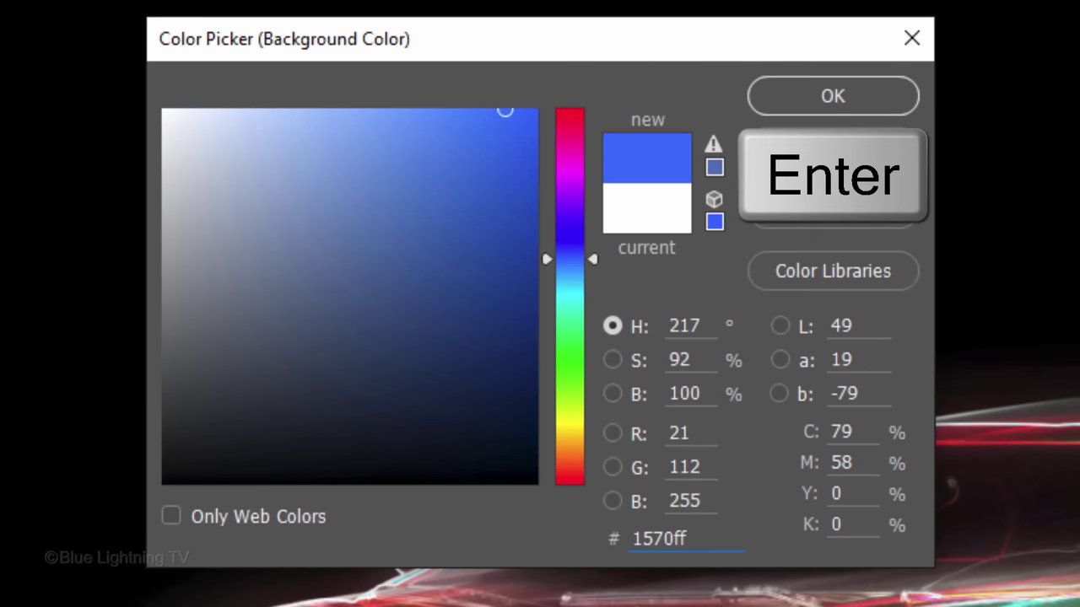
key(Return)
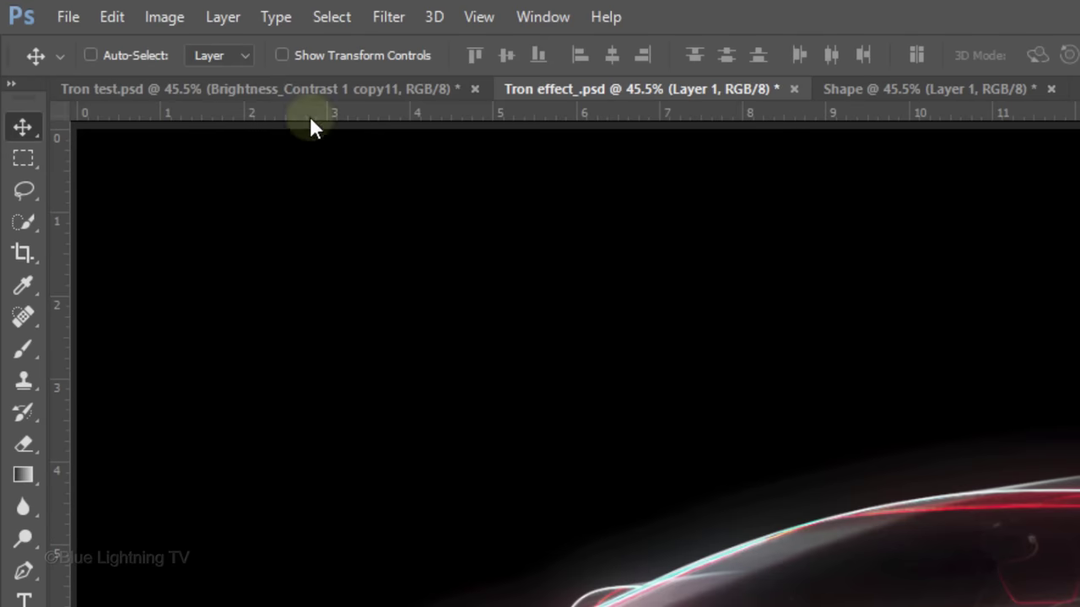
Render Clouds onto the new layer.
click(386, 17)
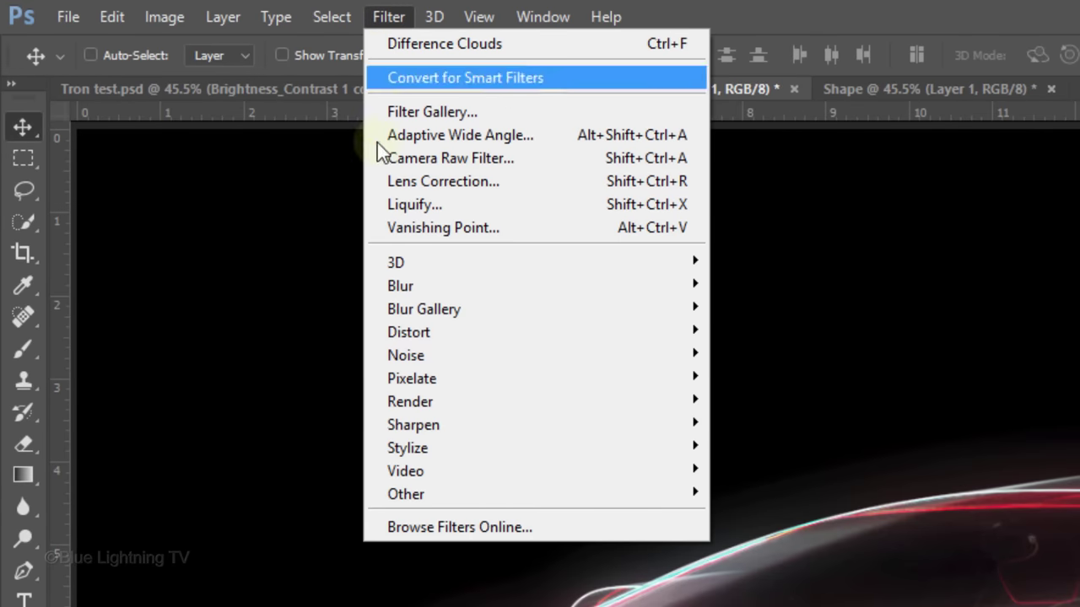
mouse_move(426, 402)
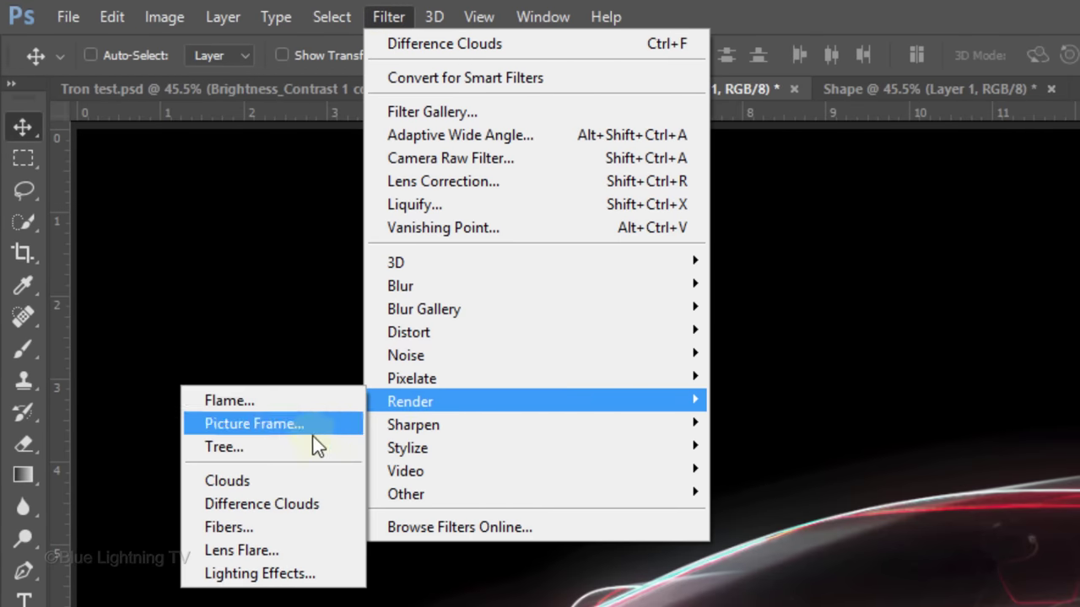
click(276, 481)
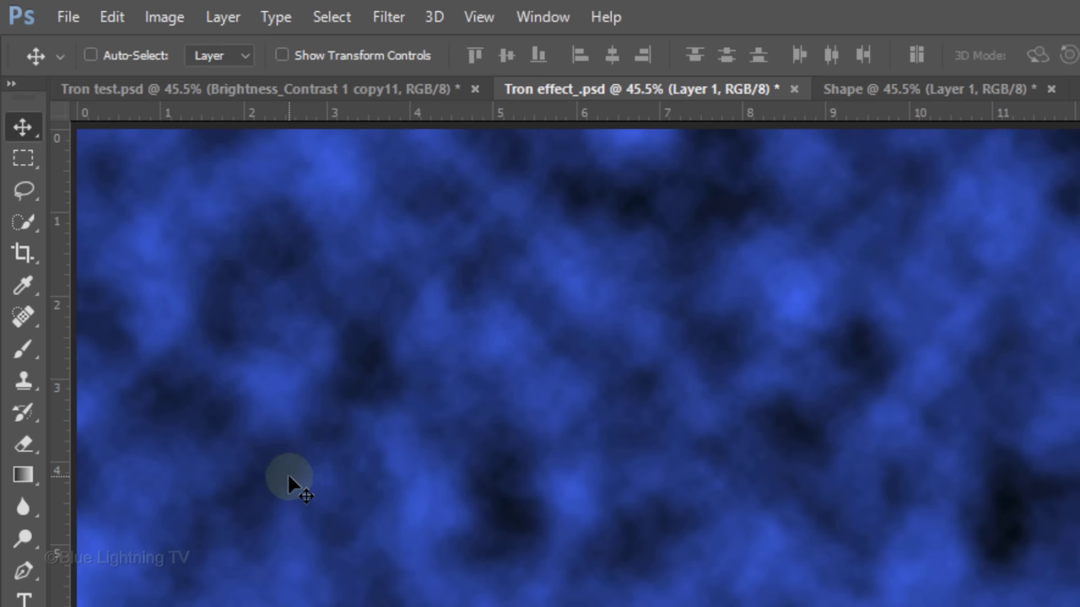
Apply Difference Clouds three times and blend the layer with Linear Dodge (Add).
click(386, 17)
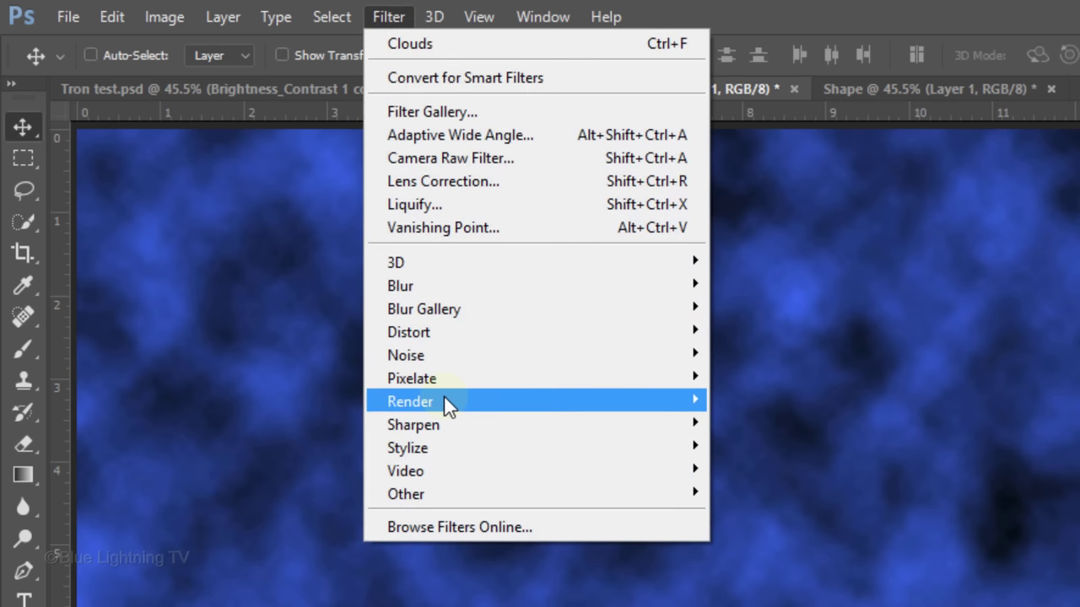
mouse_move(444, 402)
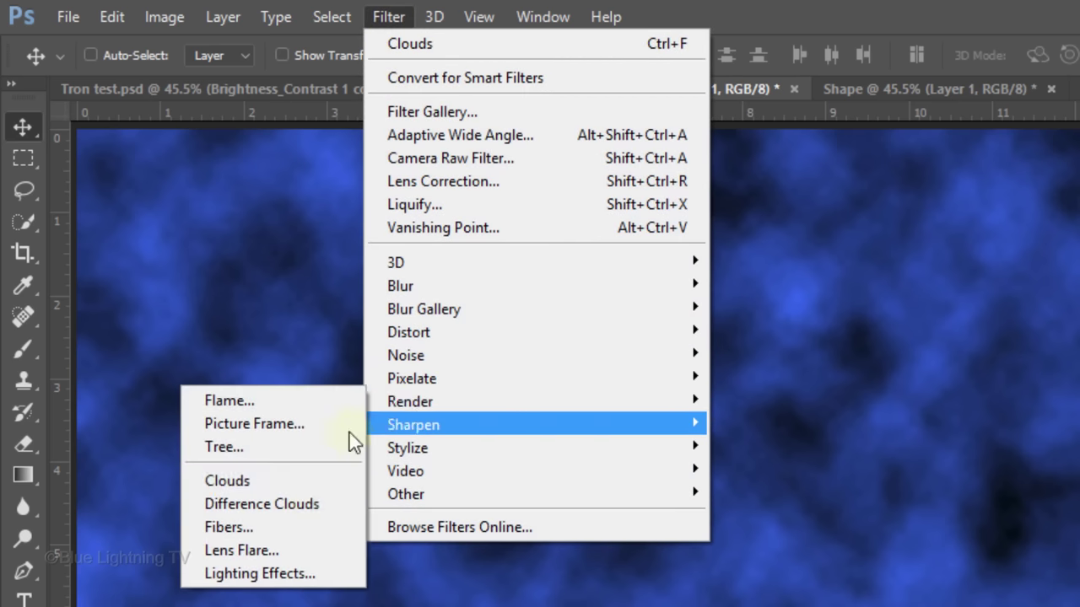
click(317, 504)
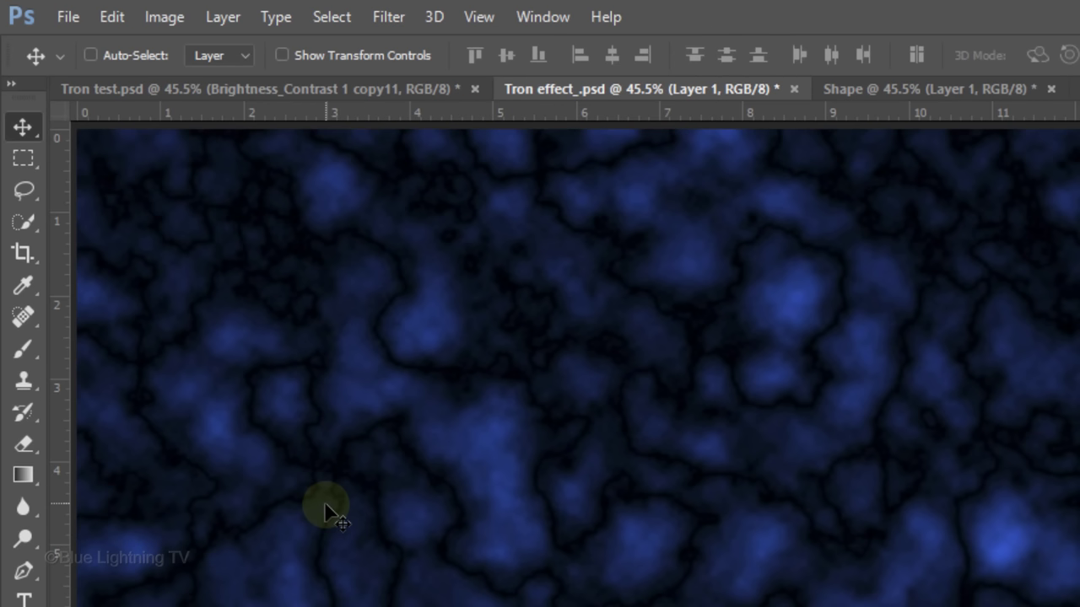
key(ctrl+f)
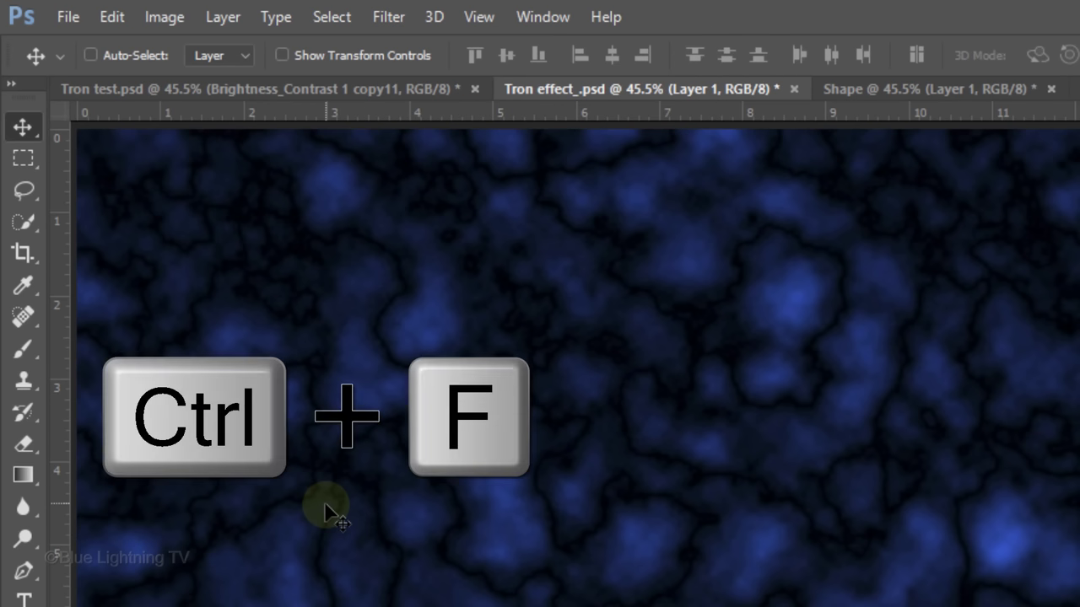
key(ctrl+f)
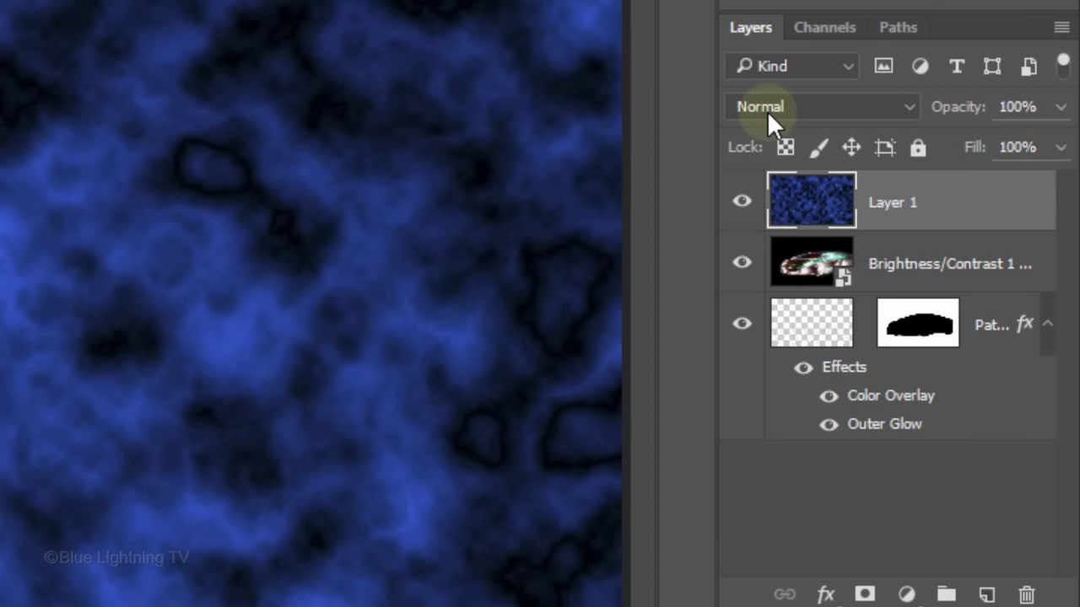
click(768, 109)
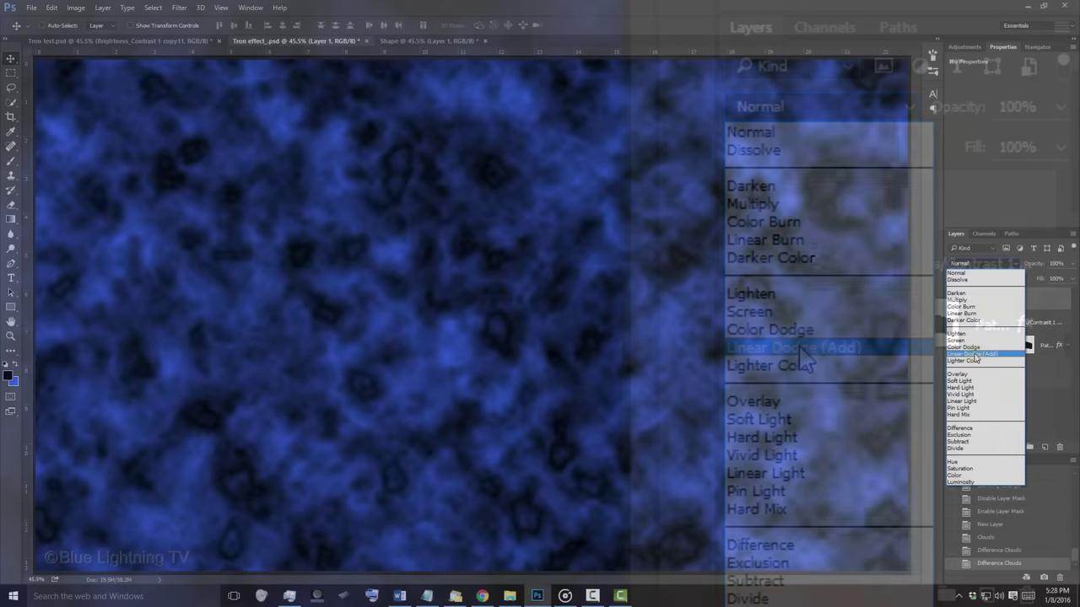
click(801, 348)
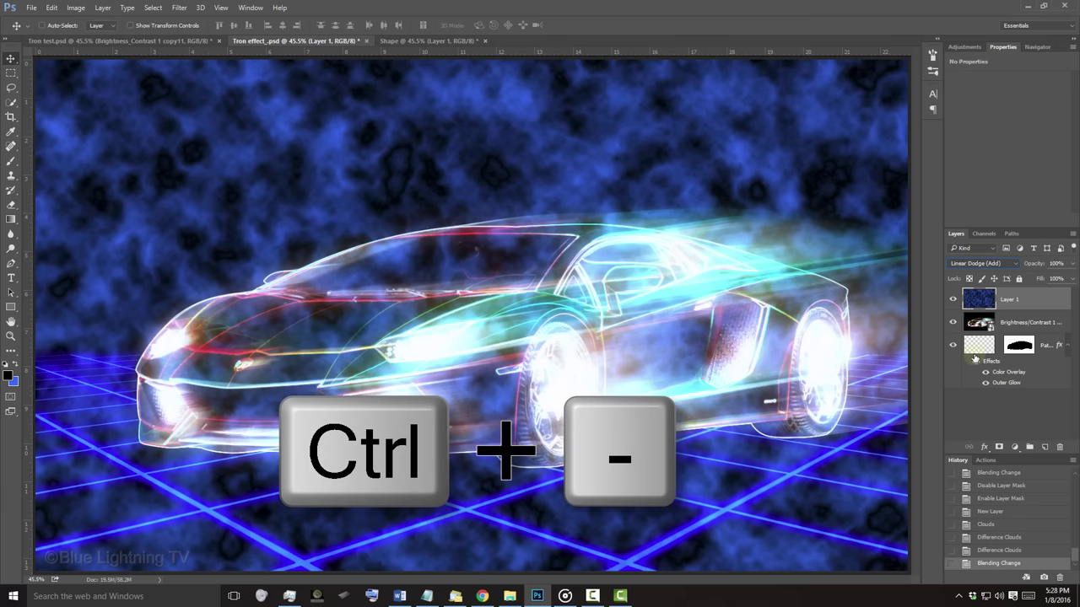
Zoom out and perspective-transform the clouds into a wide sky narrowing toward the horizon.
key(ctrl+minus)
key(ctrl+minus)
key(ctrl+minus)
key(ctrl+minus)
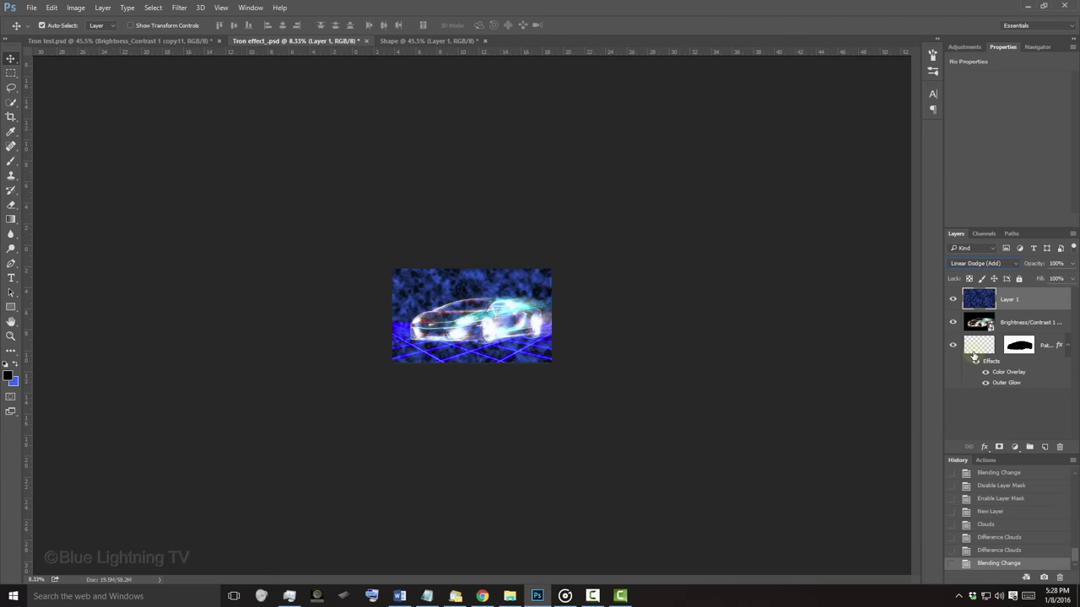
key(ctrl+t)
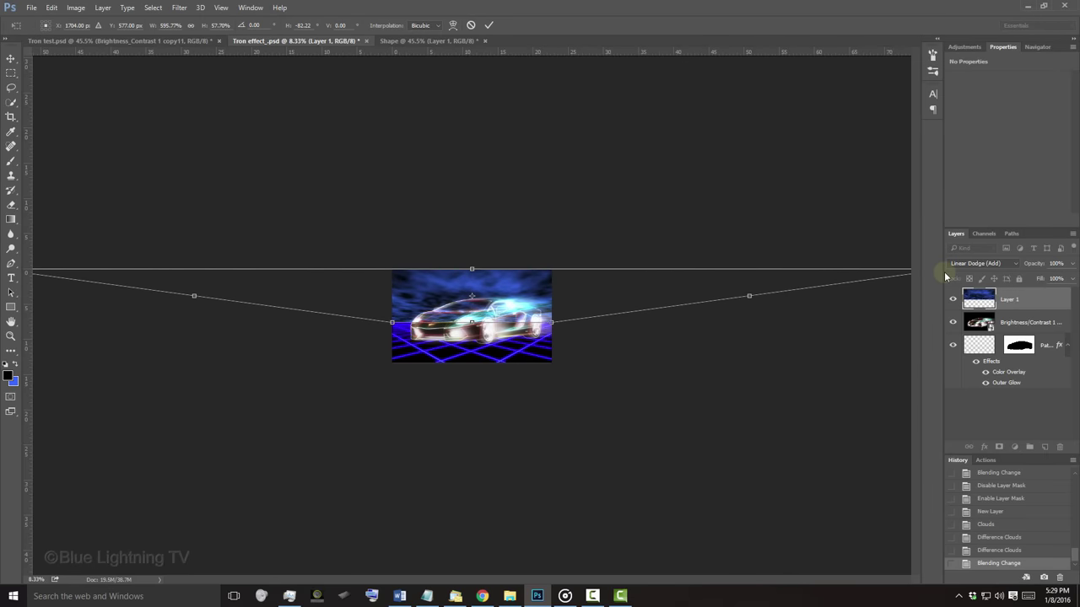
key(Return)
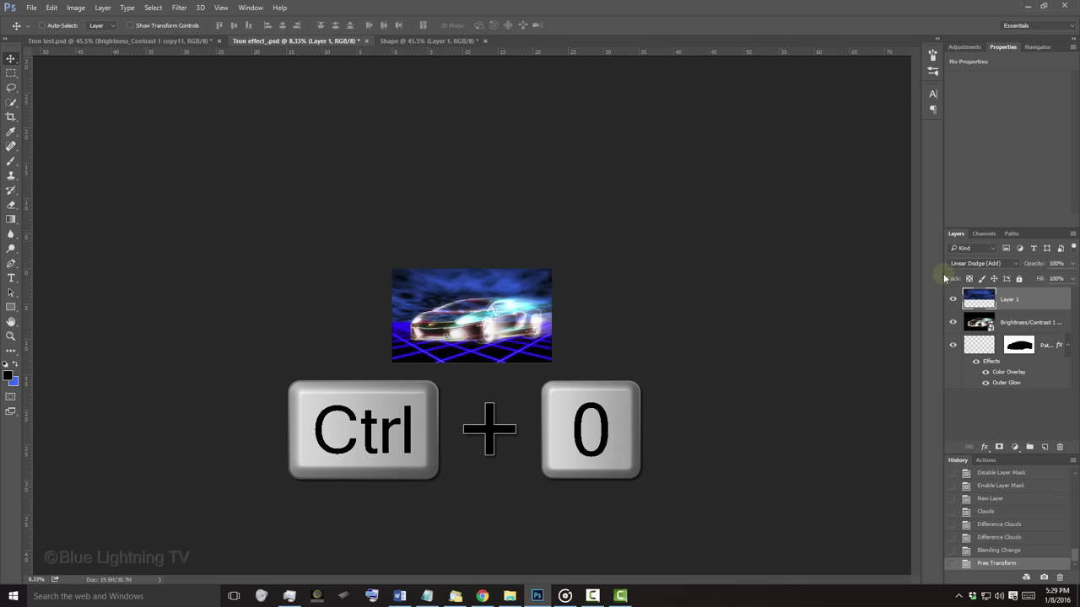
Fit the image on screen and copy Pattern Fill 1's car-shaped mask onto Layer 1.
key(ctrl+0)
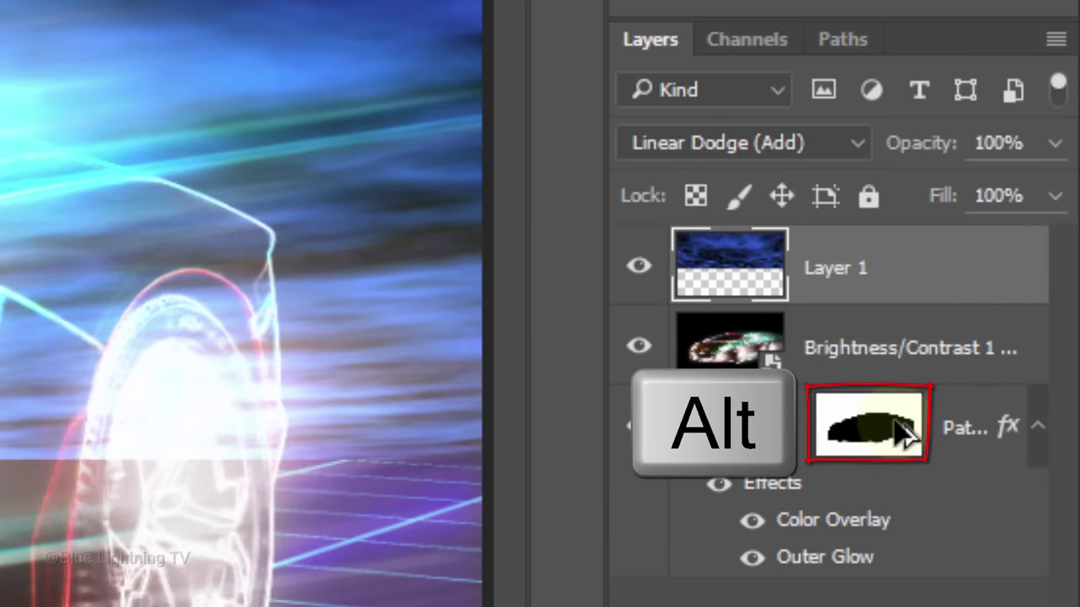
drag(903, 434, 904, 279)
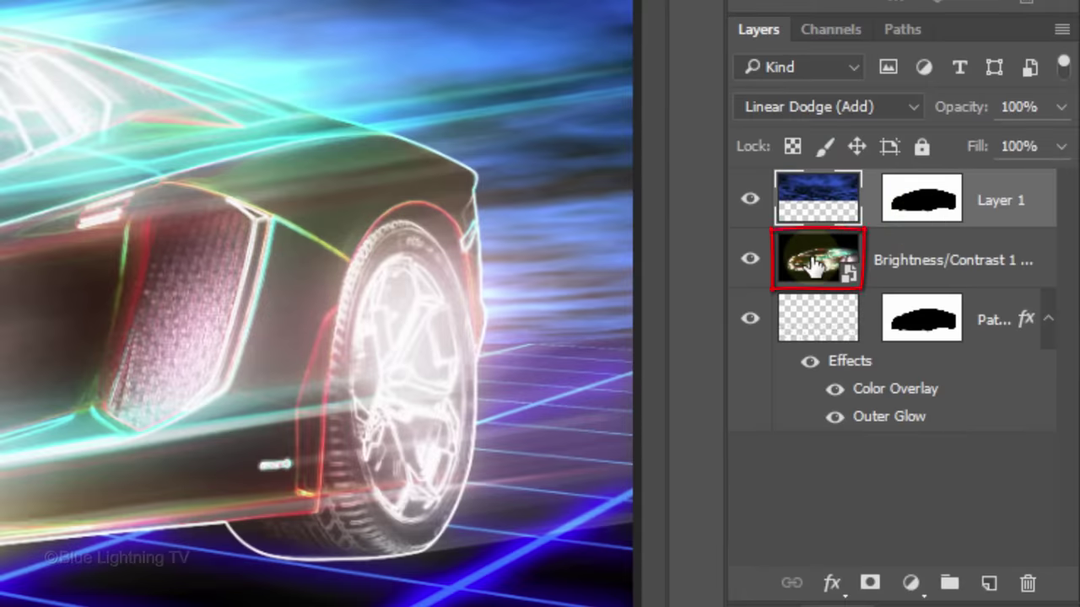
Duplicate the Brightness/Contrast 1 car layer, flip it vertically, and slide it straight down.
click(814, 266)
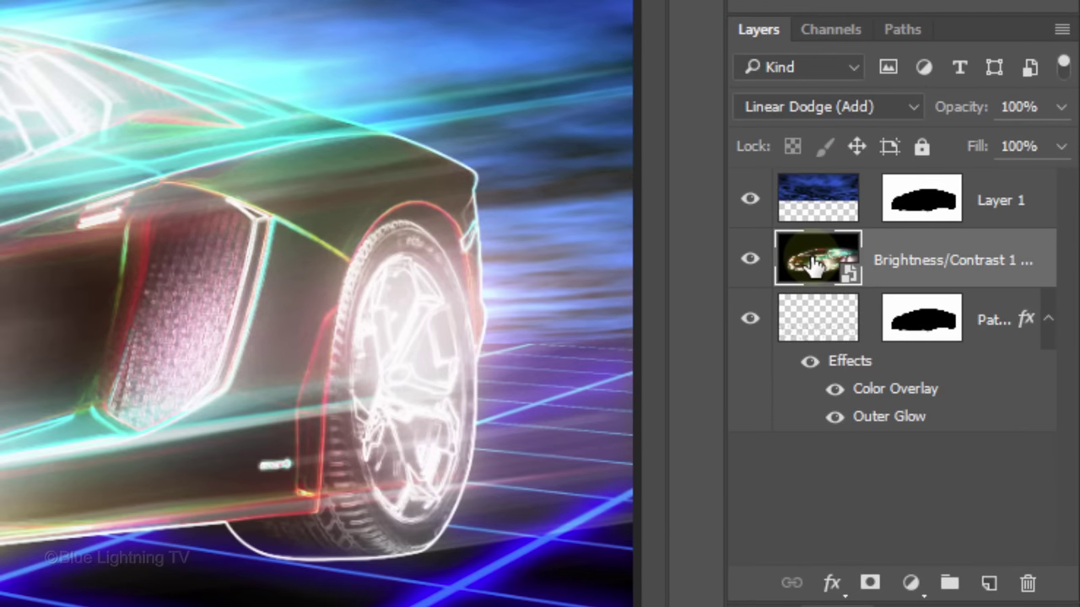
key(ctrl+j)
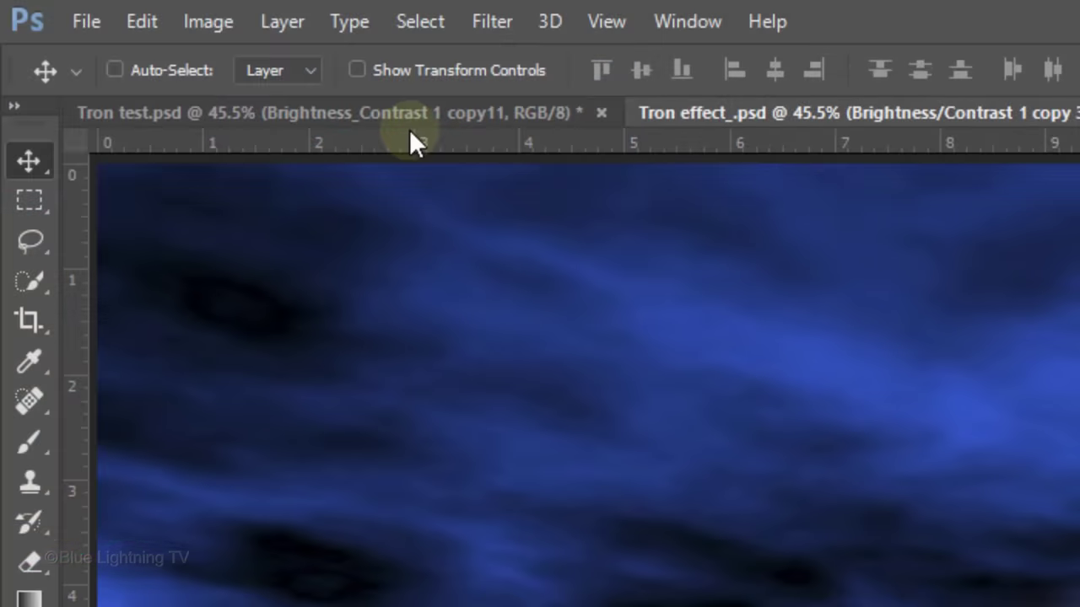
click(147, 23)
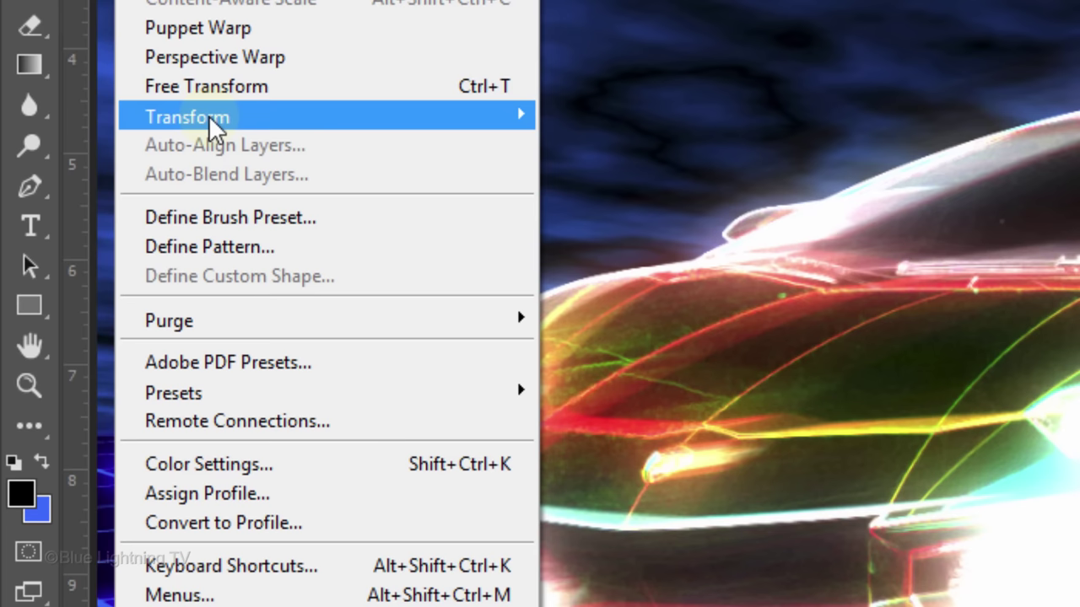
mouse_move(263, 118)
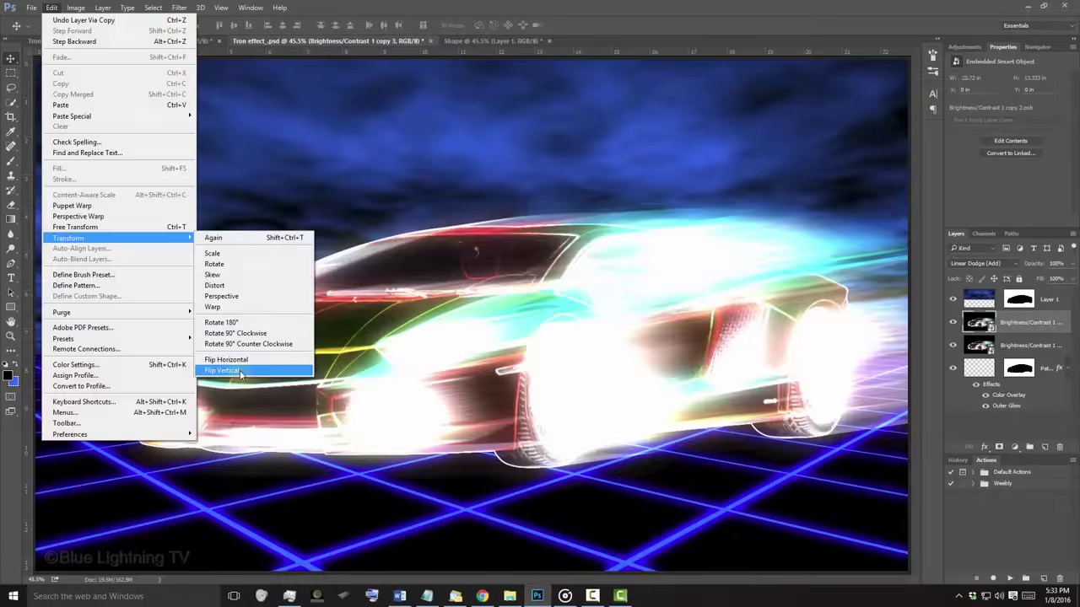
click(656, 479)
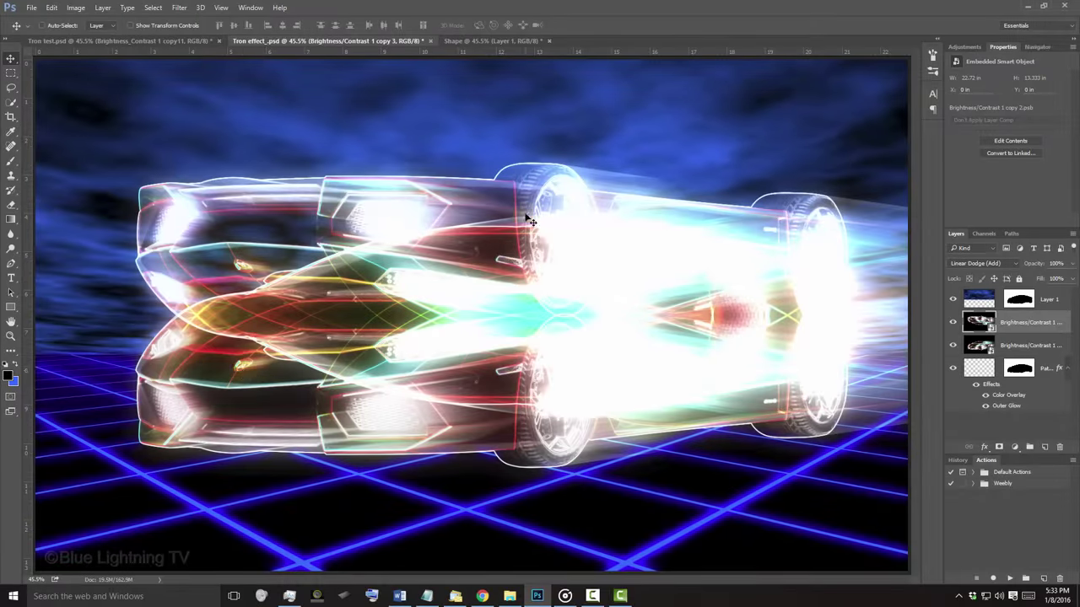
key(shift)
drag(528, 221, 491, 458)
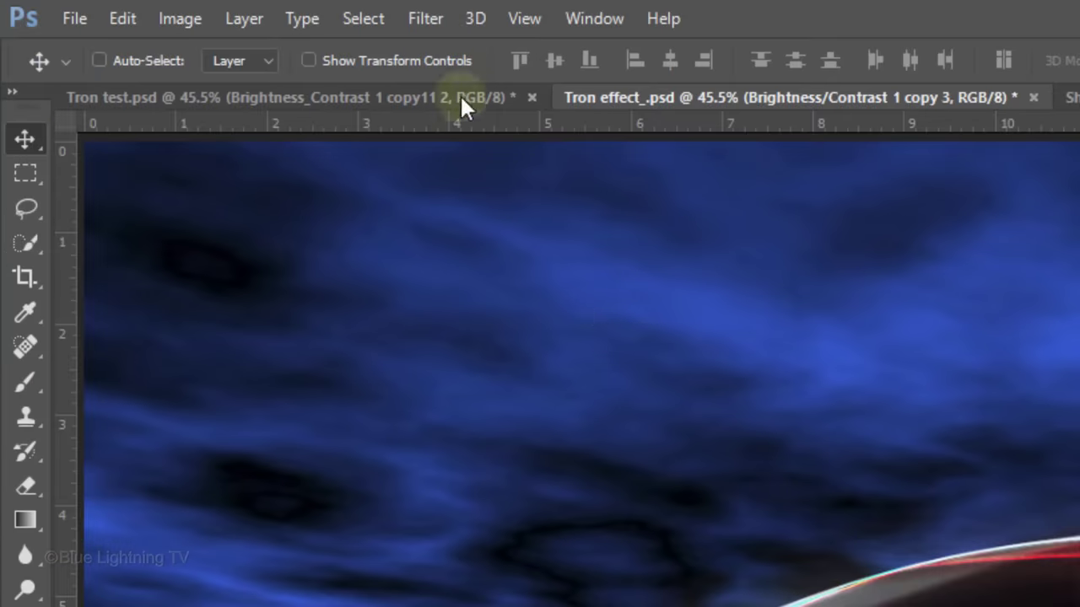
Apply a Path Blur at the default 50% speed to the top car layer.
click(179, 7)
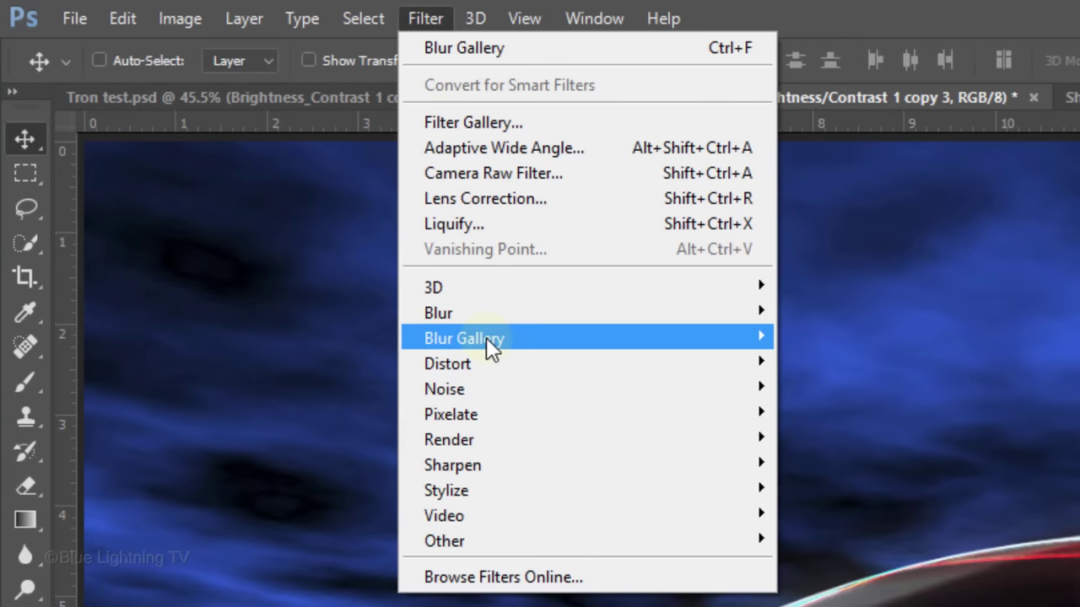
mouse_move(458, 335)
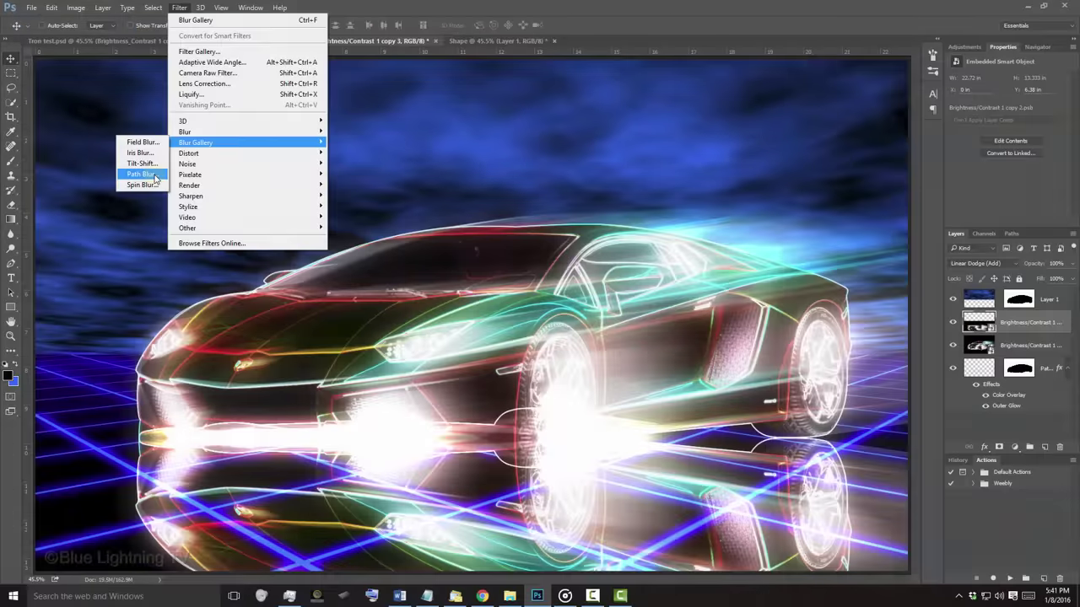
click(364, 413)
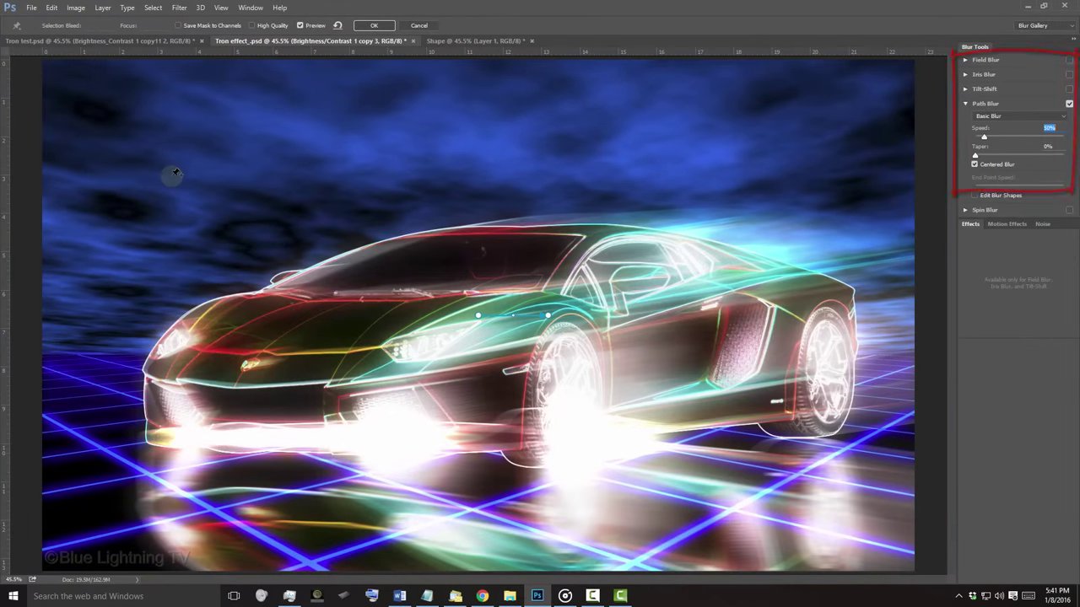
click(375, 26)
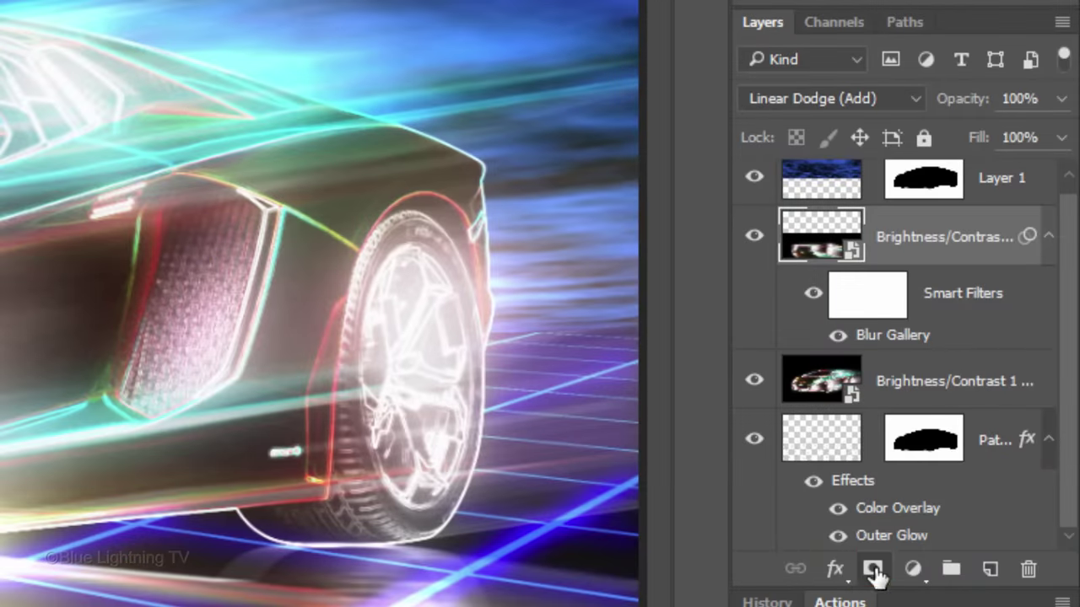
Add a layer mask to the blurred car layer and choose the Black, White gradient preset.
click(874, 572)
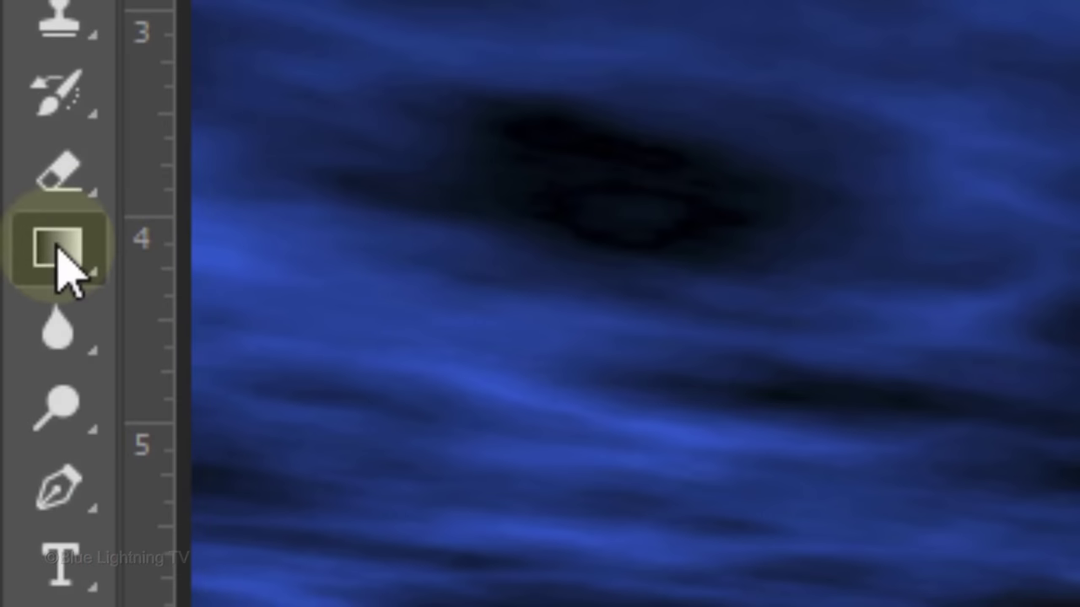
right_click(59, 253)
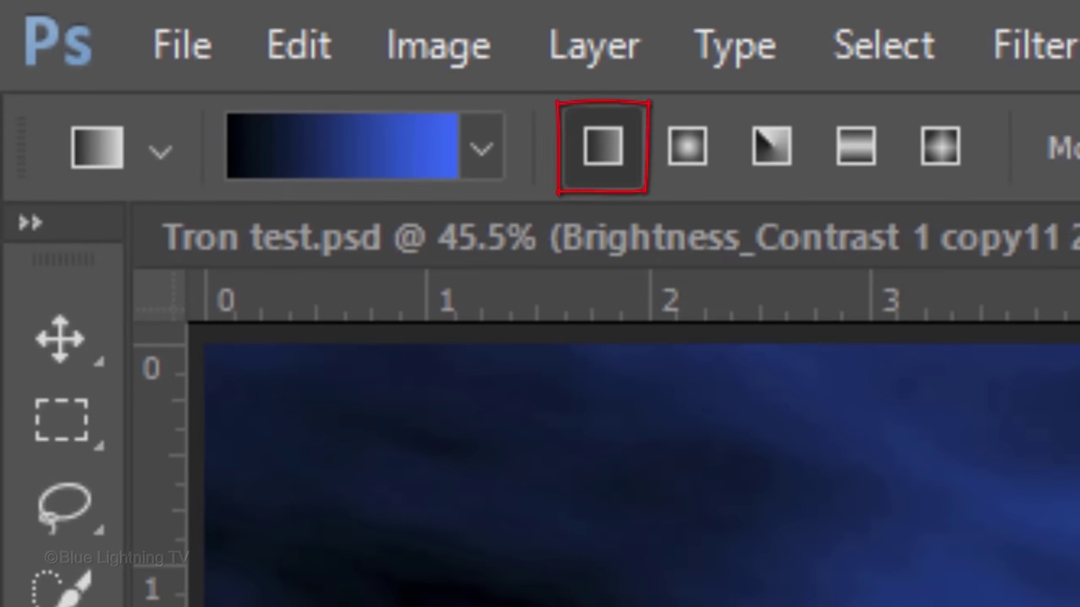
click(389, 156)
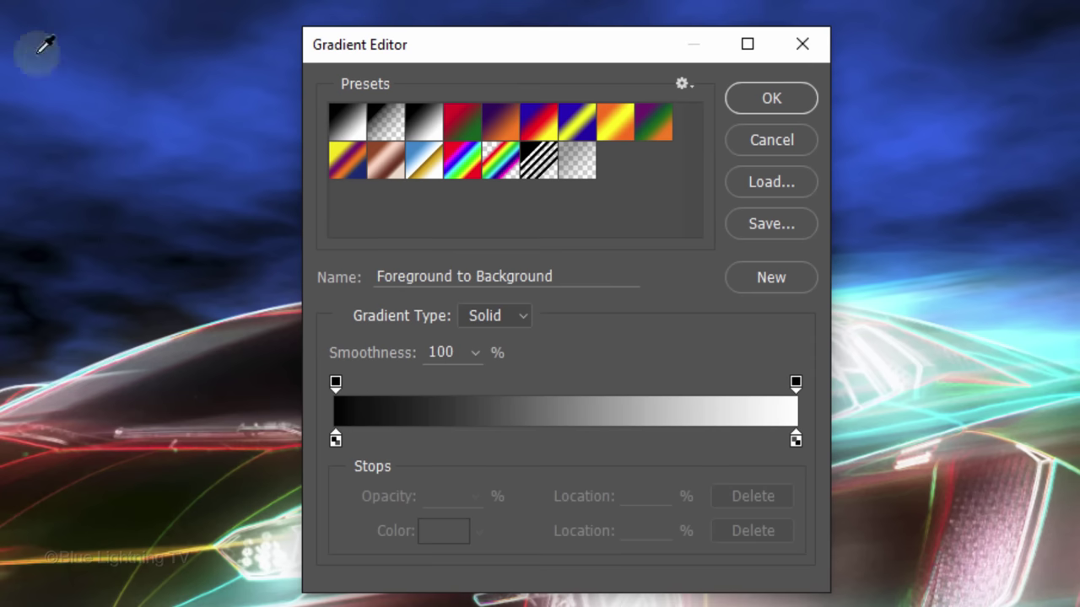
click(424, 123)
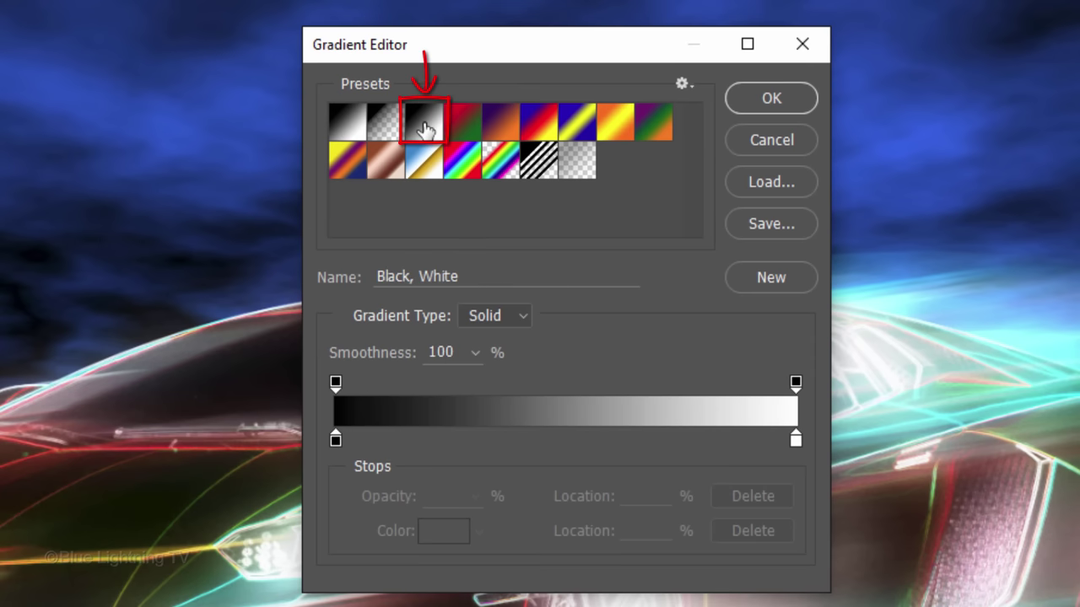
click(777, 99)
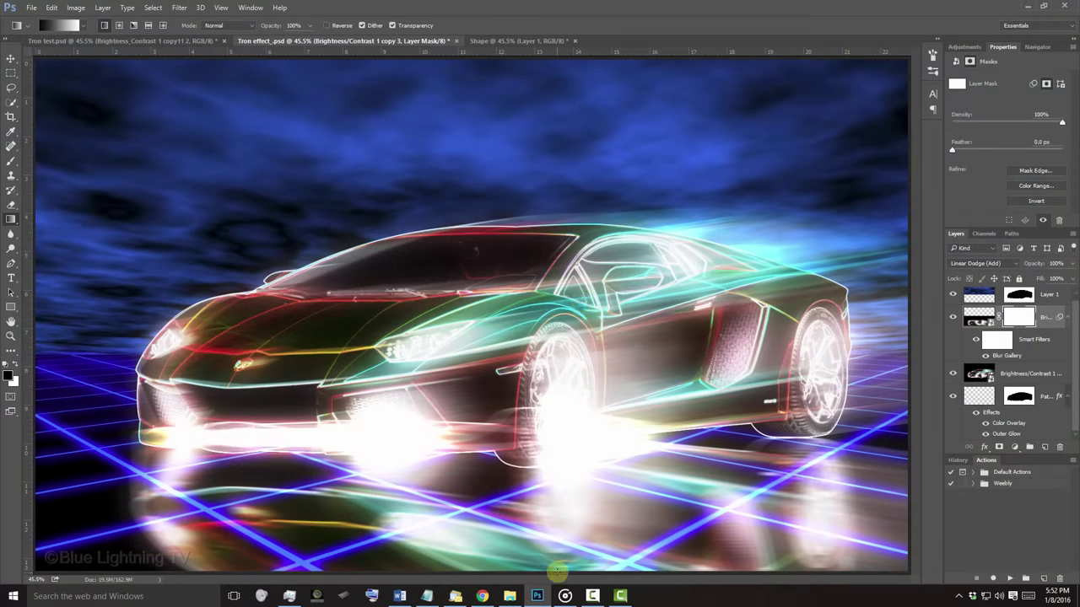
Draw a vertical gradient upward from the canvas bottom to fade the reflection out.
key(shift)
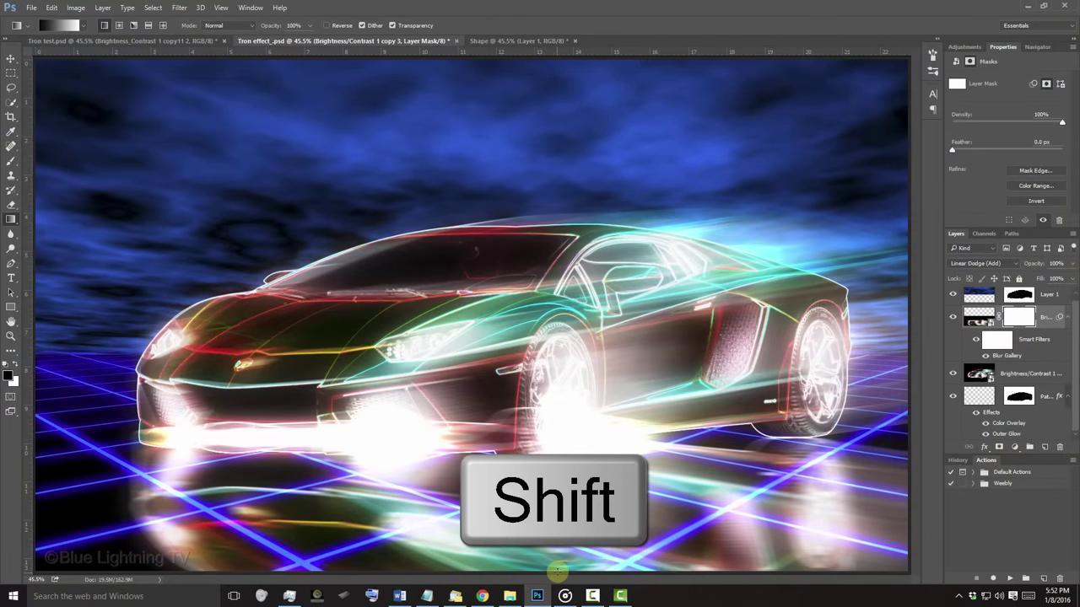
drag(557, 571, 557, 489)
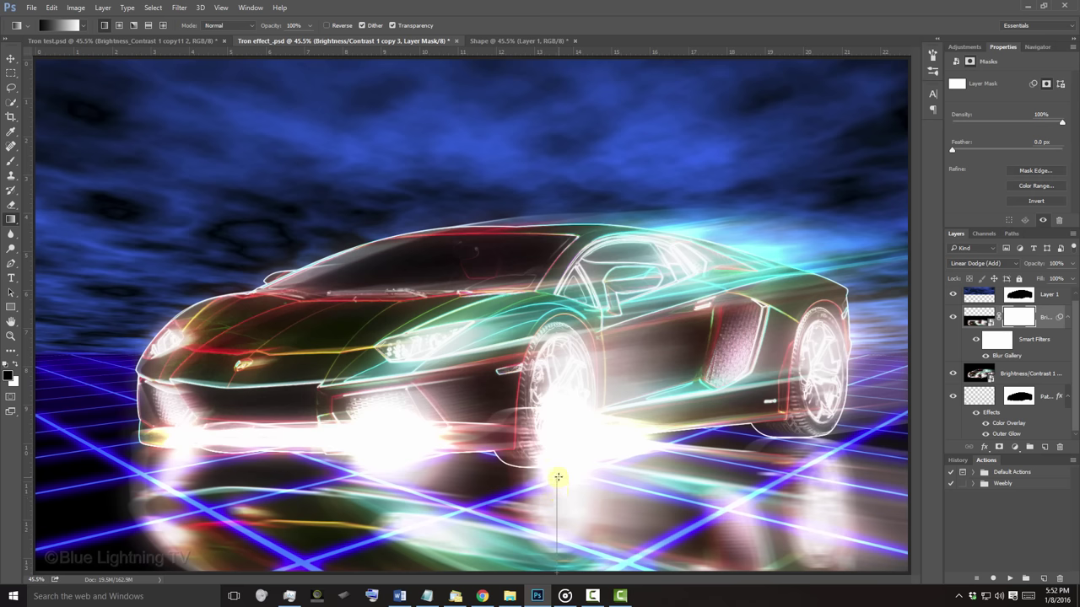
drag(558, 478, 557, 473)
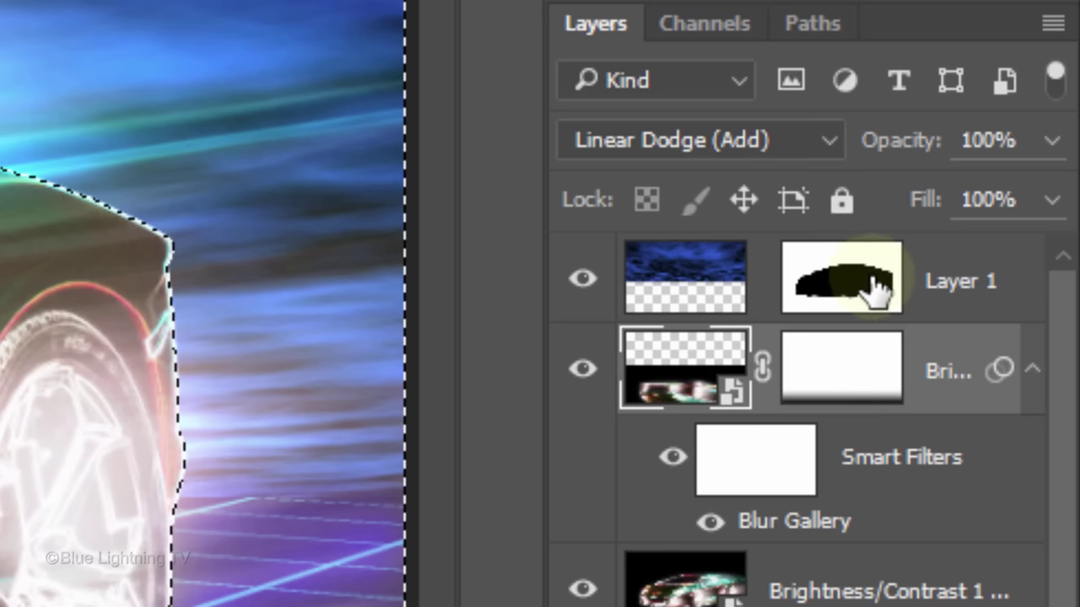
Invert the selection and fill the car area of the blurred layer's mask with black.
key(ctrl+shift+i)
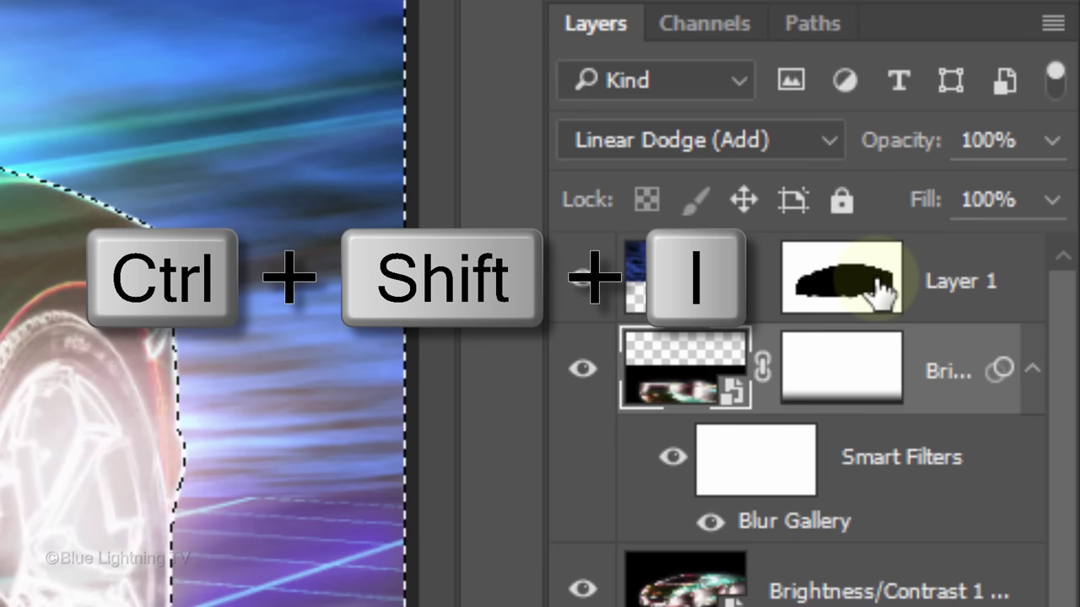
click(865, 378)
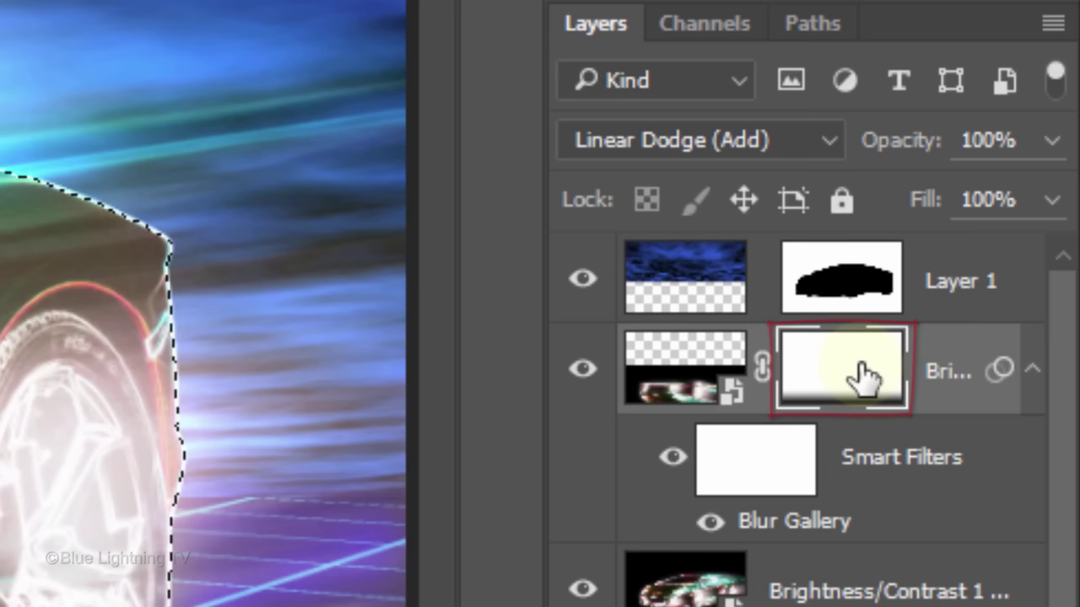
key(alt+Delete)
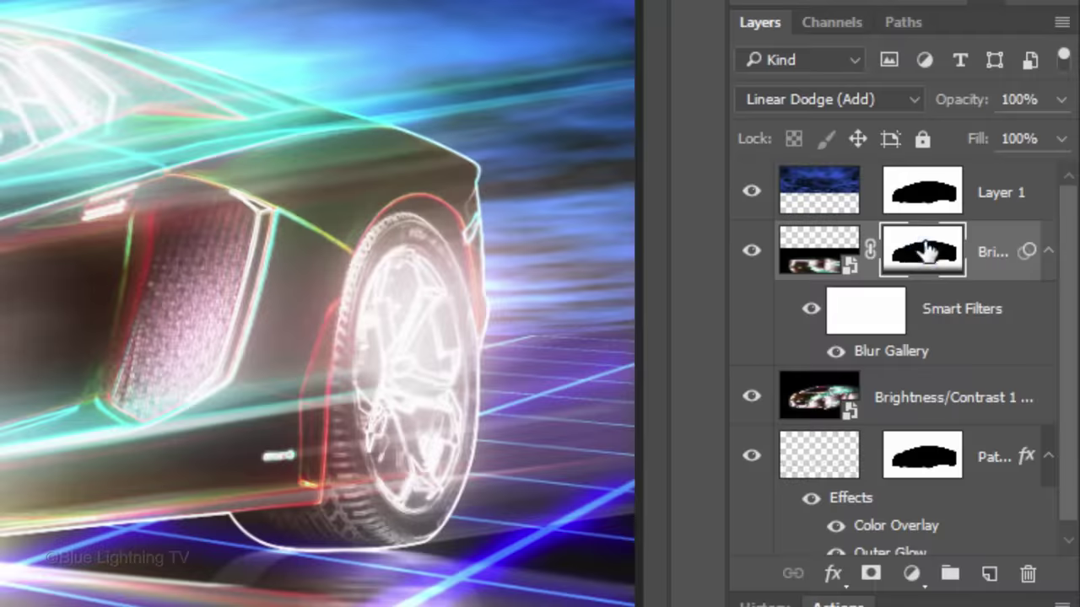
Add a Hue/Saturation adjustment layer above the cloud Layer 1.
click(821, 194)
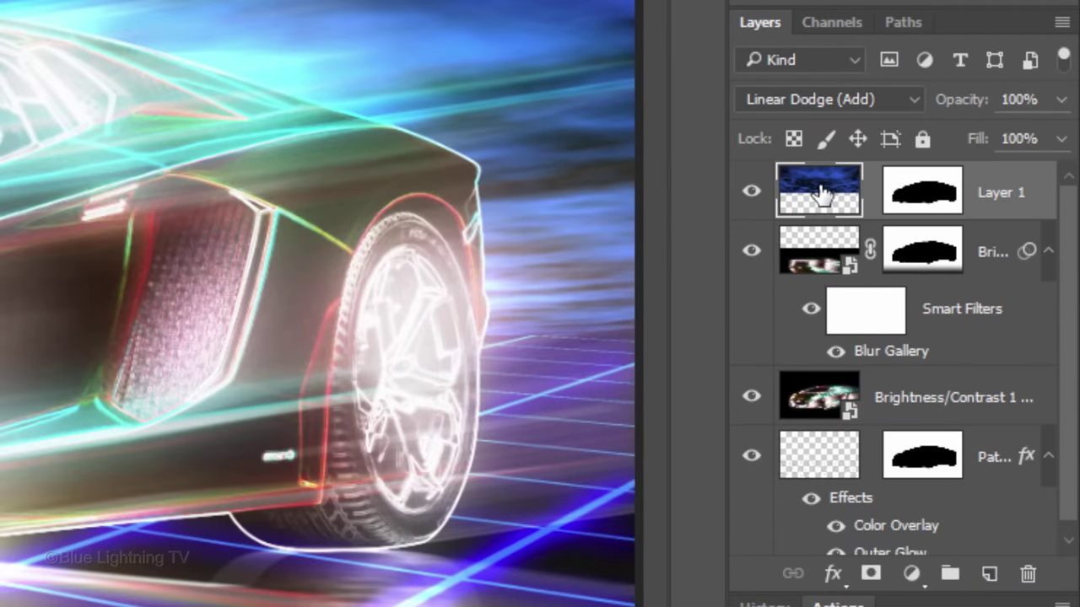
click(914, 574)
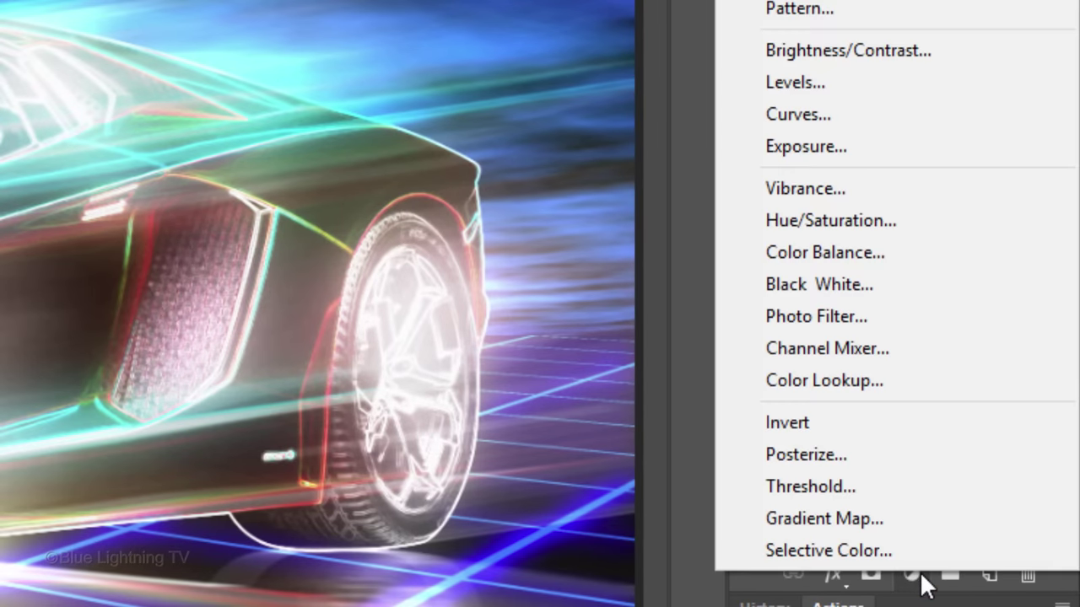
click(922, 222)
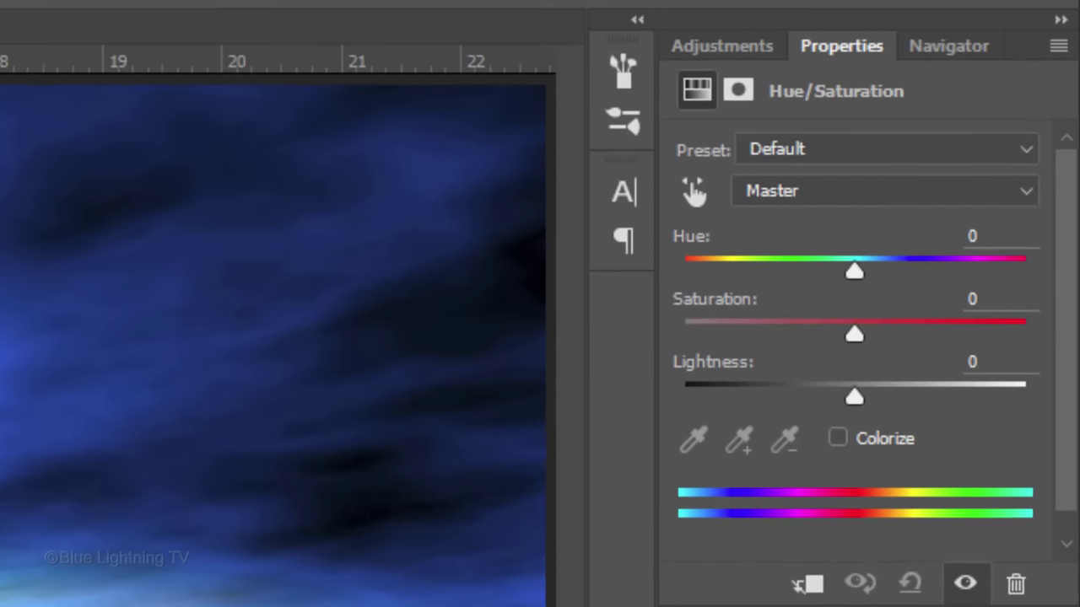
Colorize the adjustment with Hue 208 and Saturation 100.
click(840, 438)
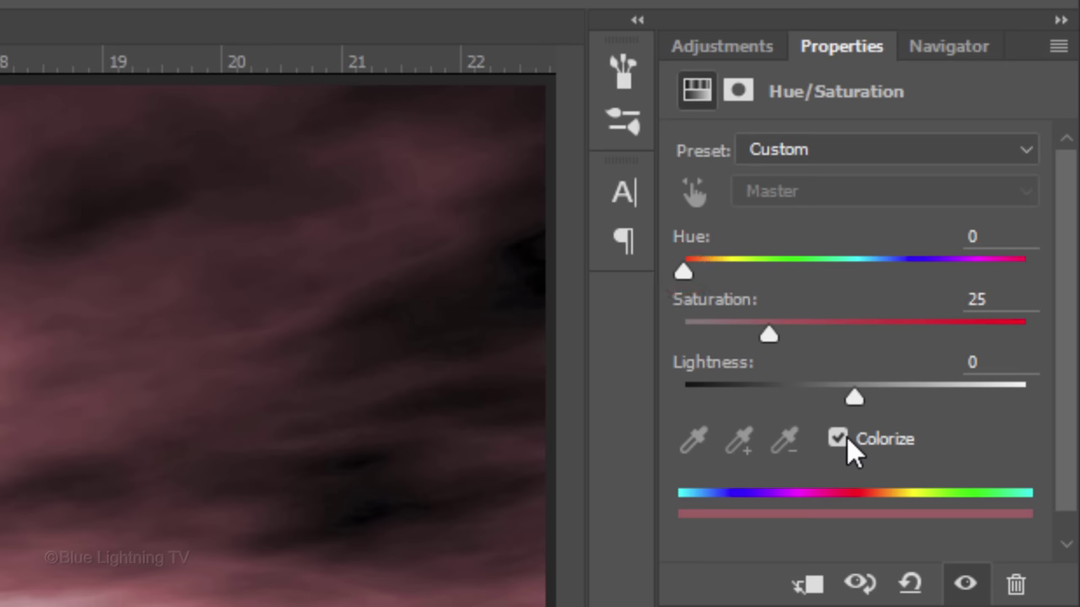
click(974, 237)
text(208)
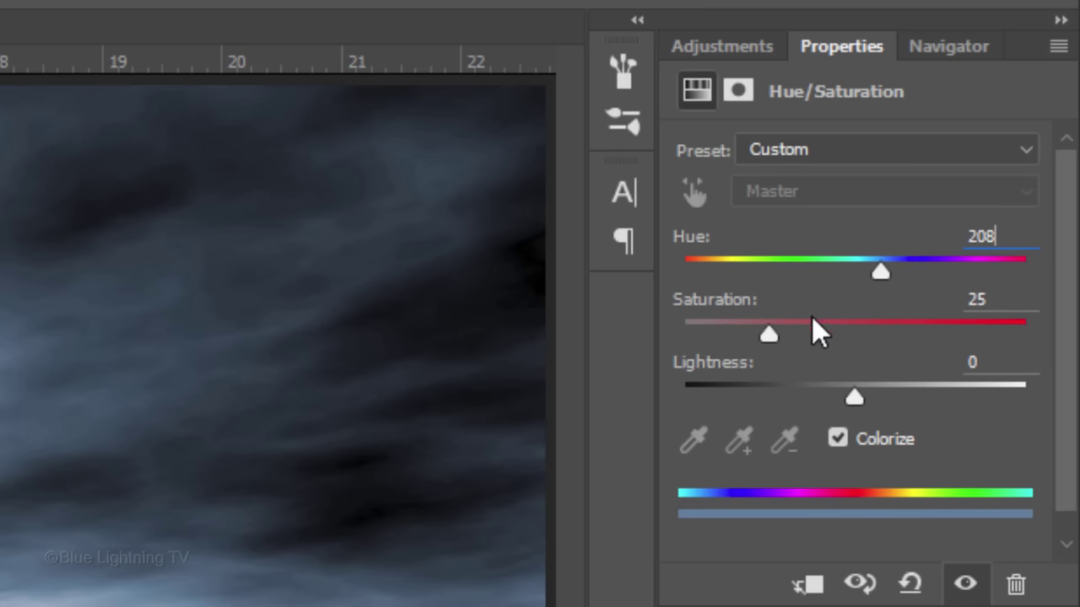
drag(769, 337, 1025, 335)
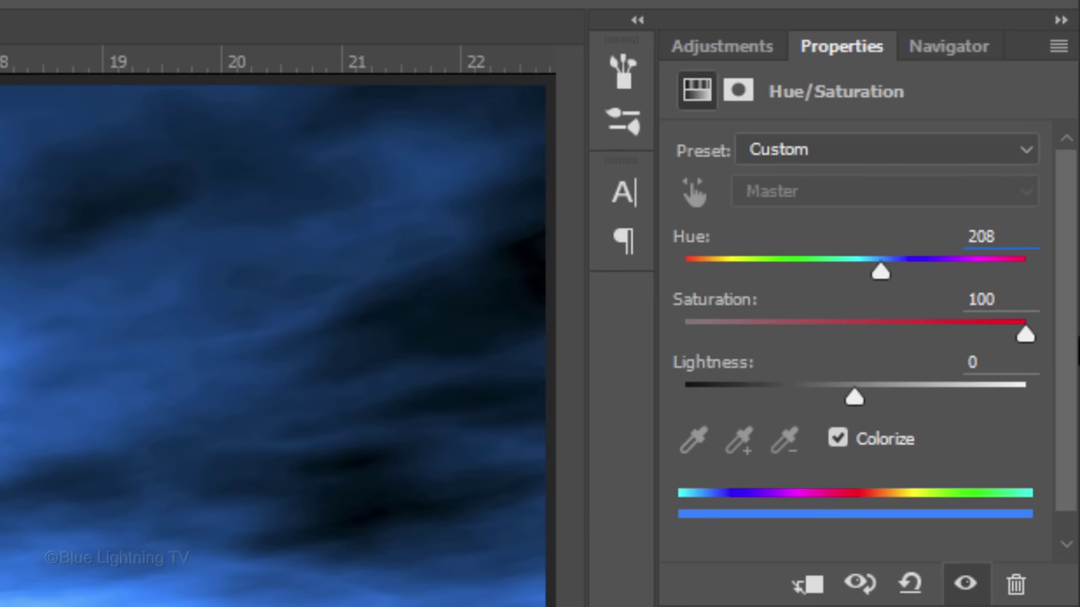